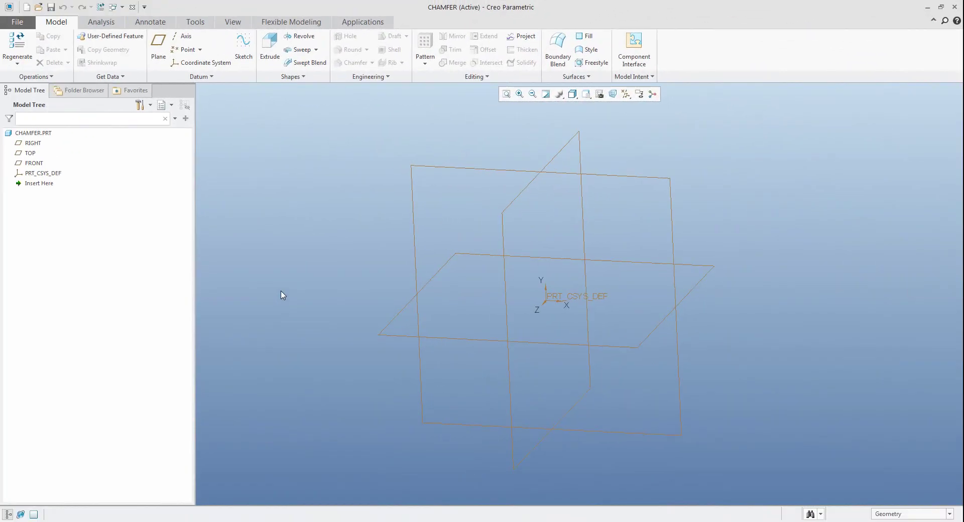
- Start a new Extrude feature on the CHAMFER part
click(270, 46)
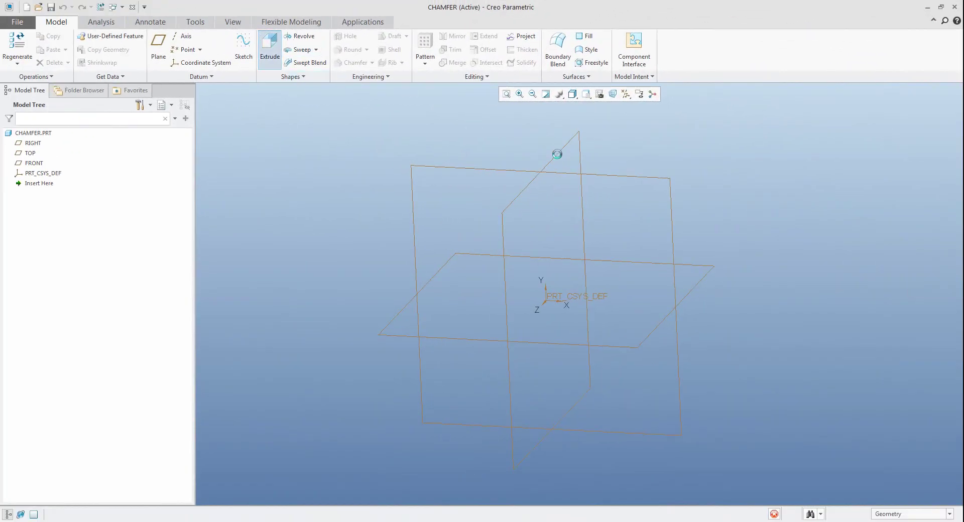
- On the FRONT plane, sketch a closed four-sided line profile starting at the origin
click(604, 176)
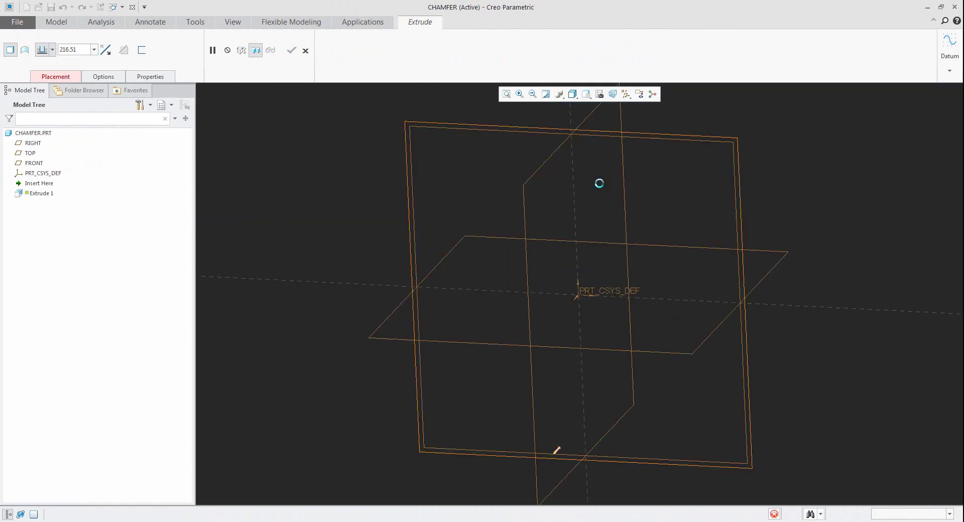
click(600, 95)
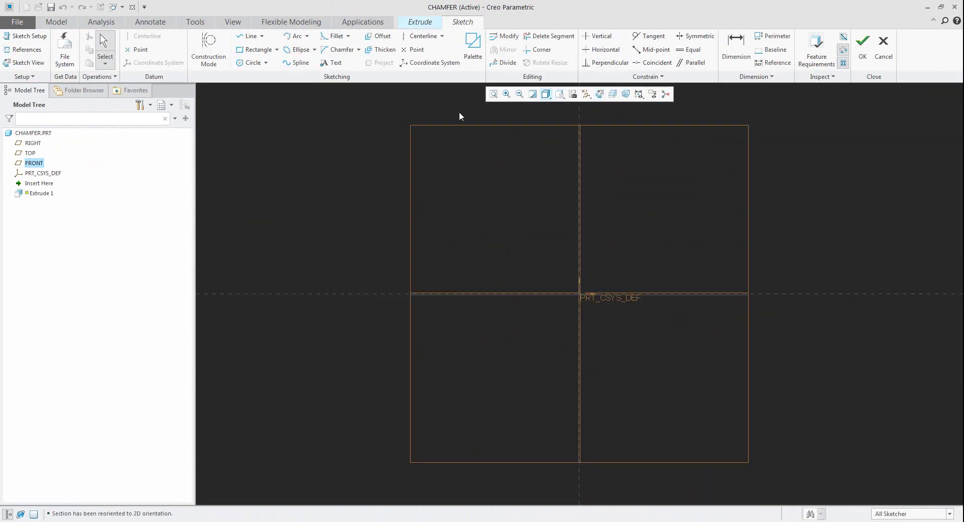
click(246, 40)
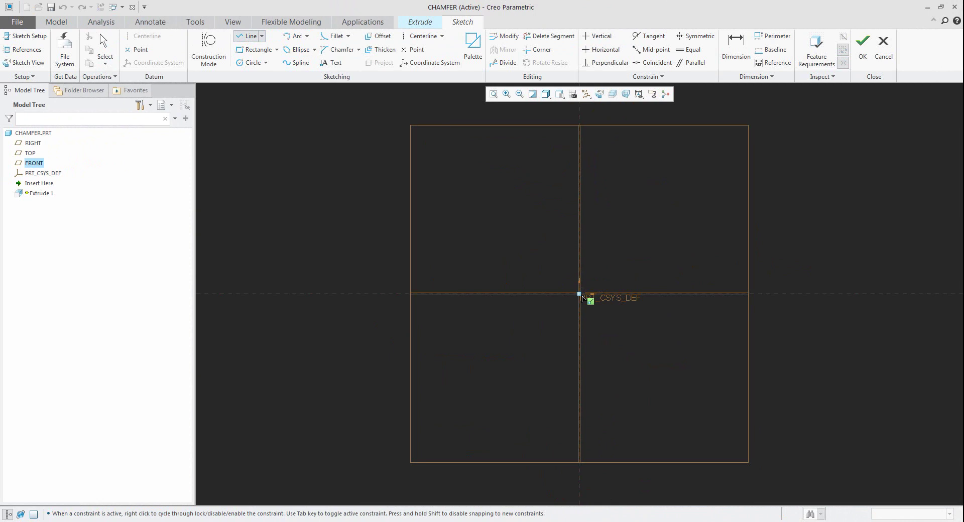
click(580, 294)
click(580, 207)
click(675, 241)
click(709, 293)
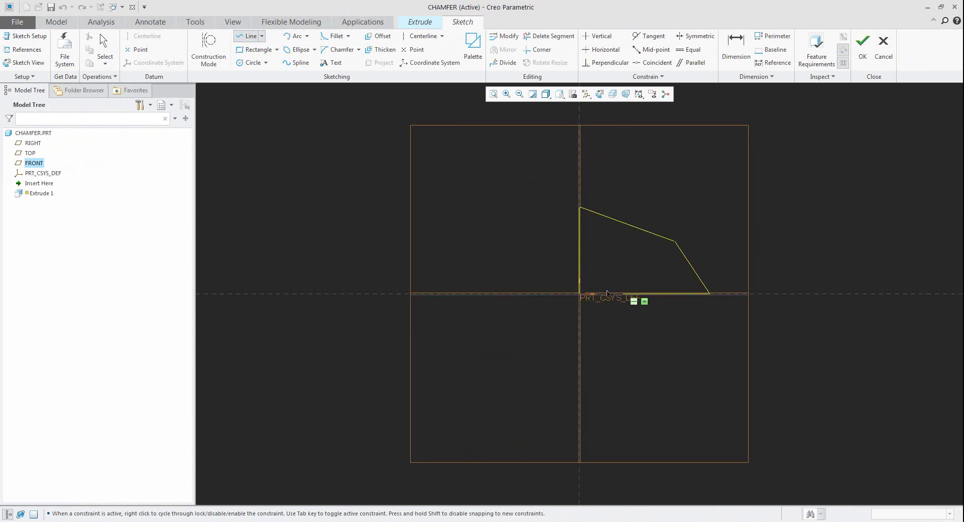
click(580, 294)
middle_click(596, 272)
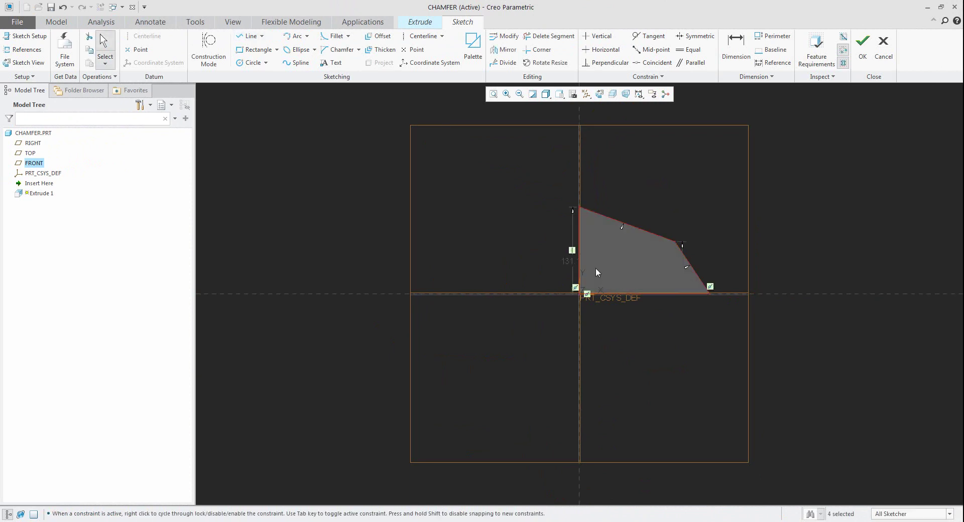
- Dimension the profile to 100 tall and 100 wide
double_click(568, 262)
text(100)
key(Return)
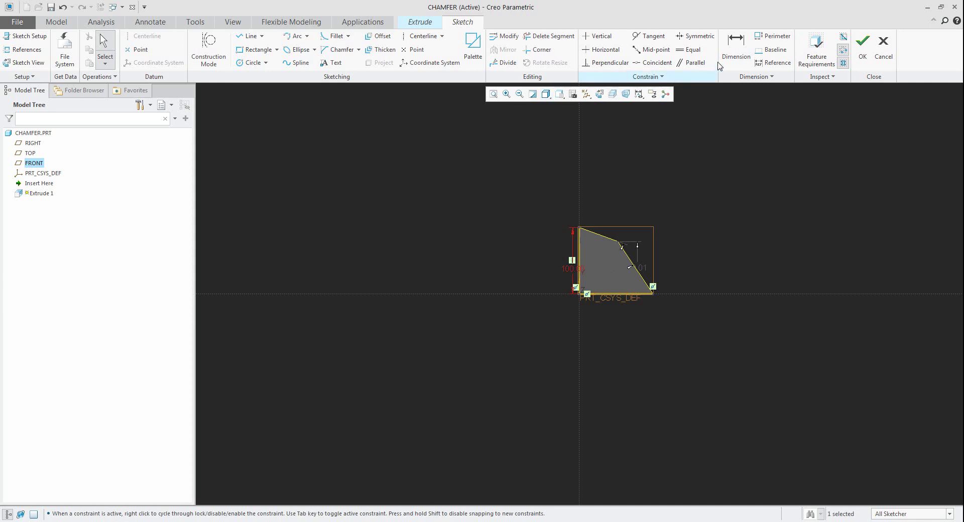
click(736, 48)
click(630, 306)
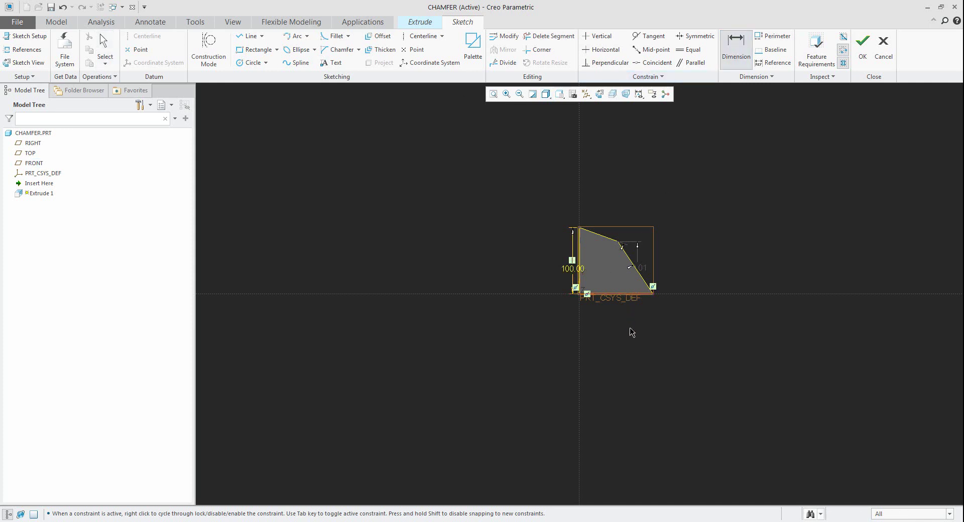
middle_click(633, 332)
text(100)
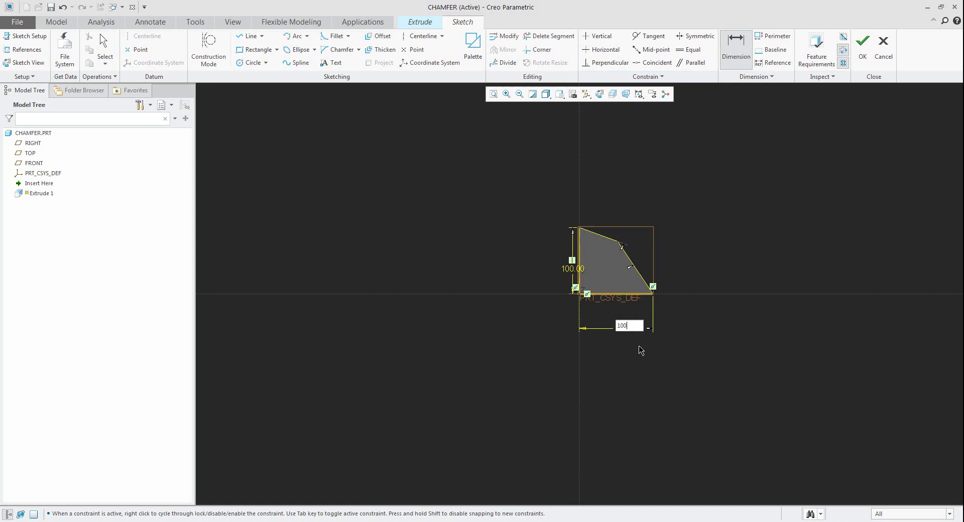
key(Return)
scroll(613, 251, up, 3)
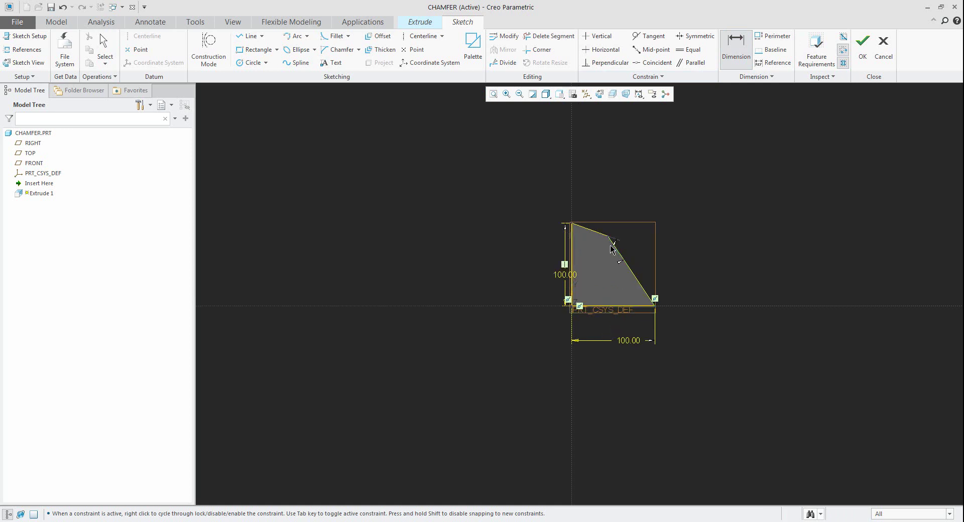
scroll(612, 249, up, 2)
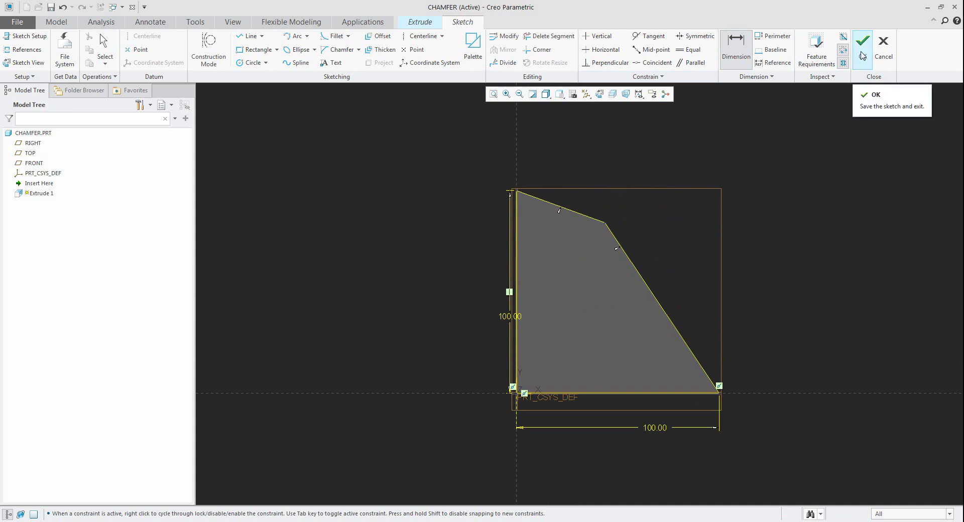
- Finish the sketch and set the extrusion depth to 50
click(863, 50)
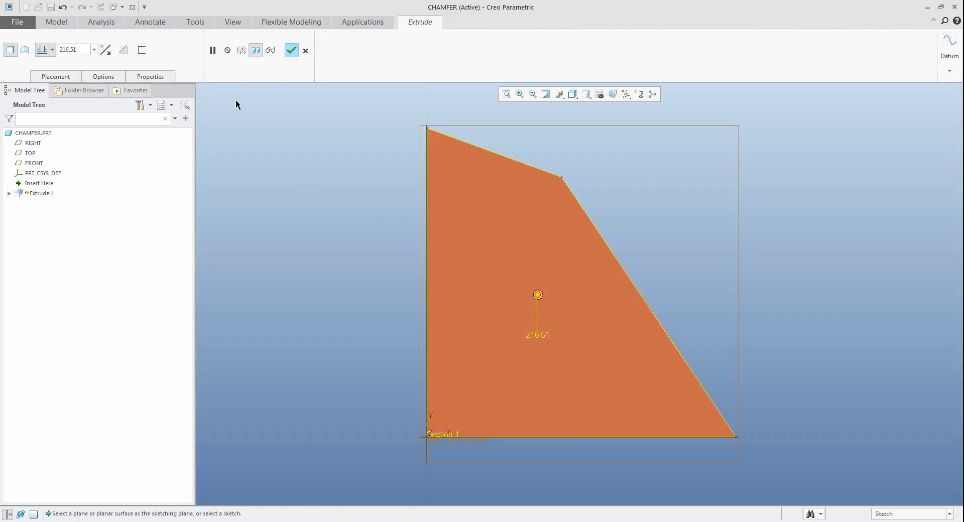
double_click(82, 49)
text(50)
key(Return)
- Complete Extrude 1 and show the part in its default 3D orientation
click(292, 49)
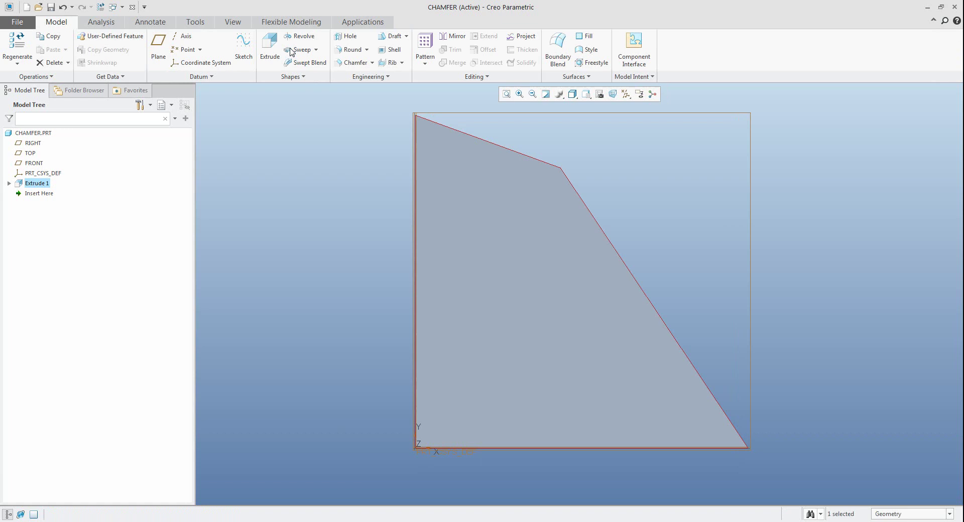
key(ctrl+d)
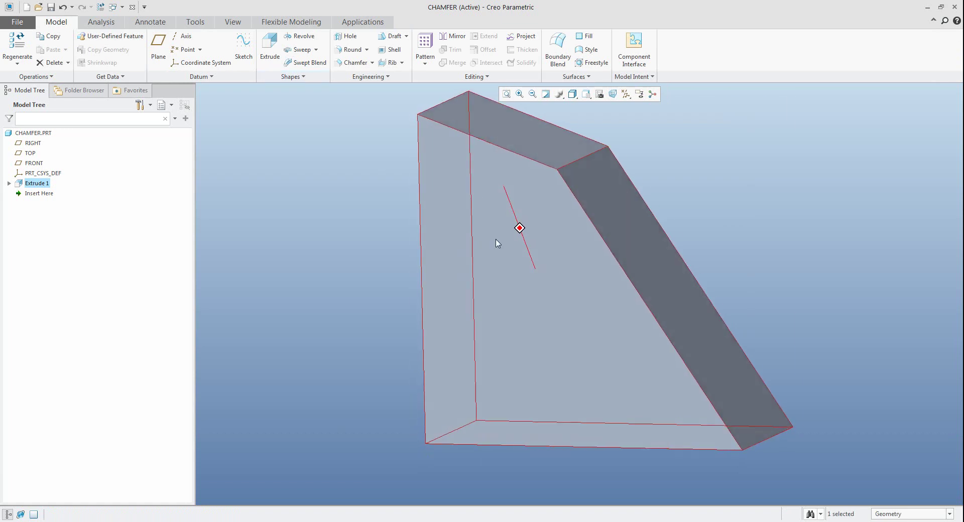
click(268, 210)
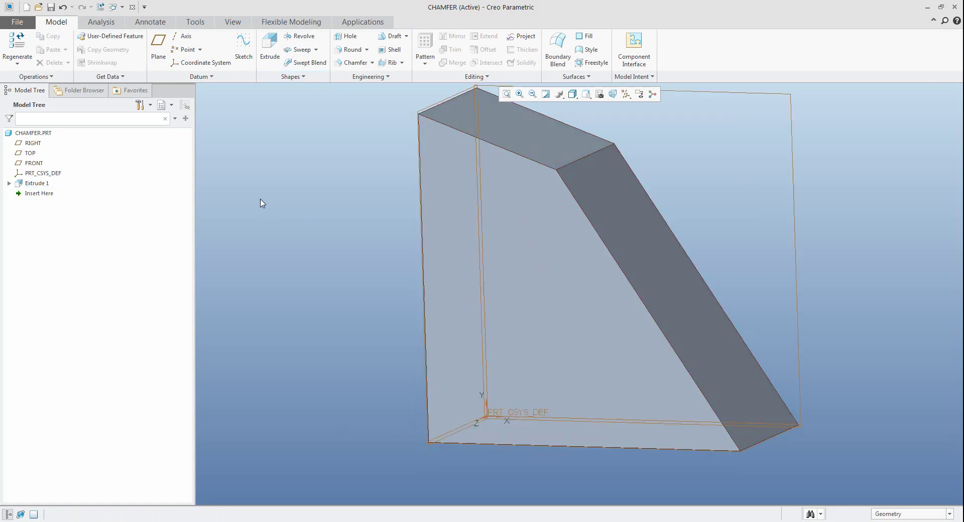
- Add a 10.00 D x D chamfer on the bend edge, then roll back before Chamfer 1
click(354, 62)
click(578, 164)
drag(577, 155, 564, 147)
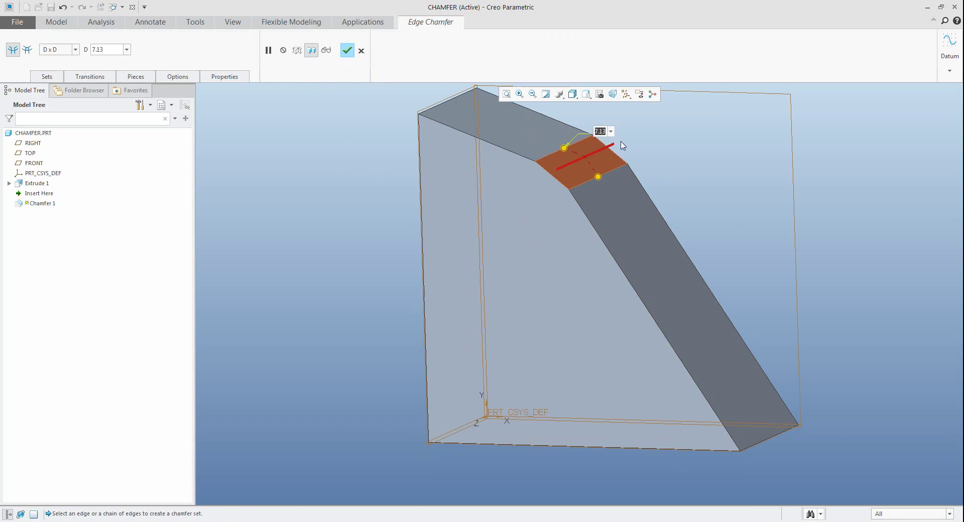
text(10)
key(Return)
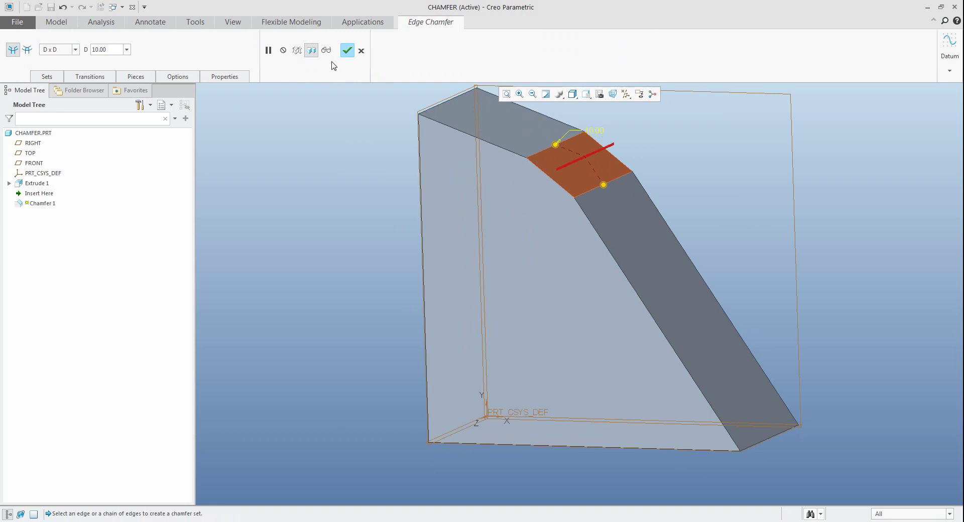
click(347, 50)
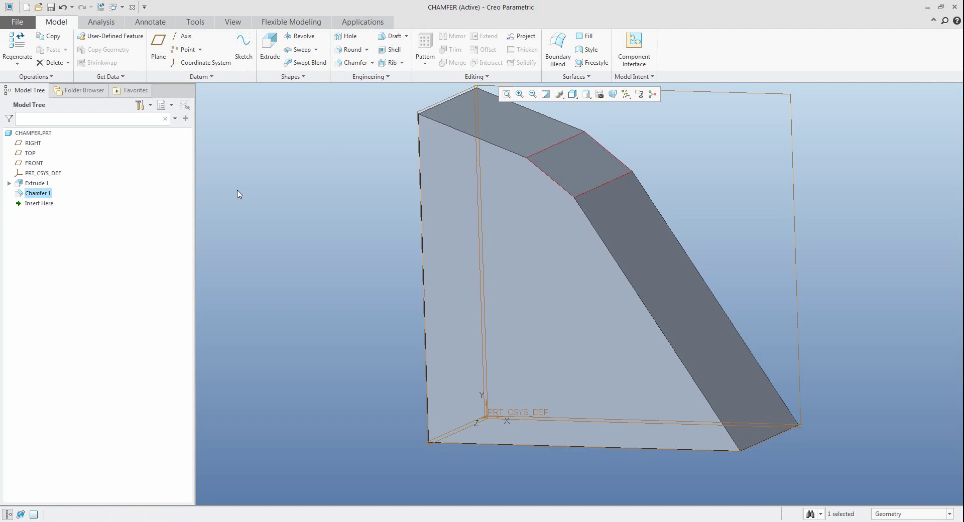
drag(39, 204, 36, 190)
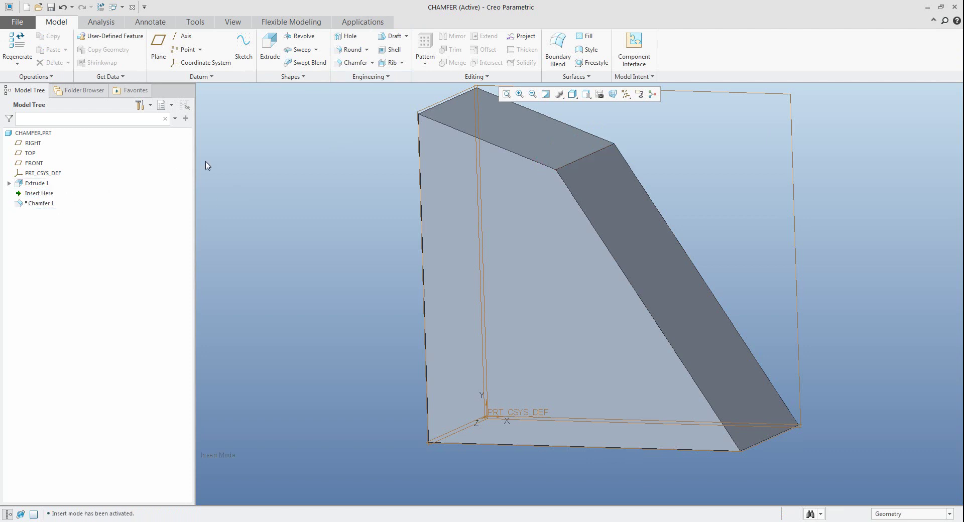
- Start Sketch 1 on the plate's front face, viewed straight on
click(243, 50)
click(522, 211)
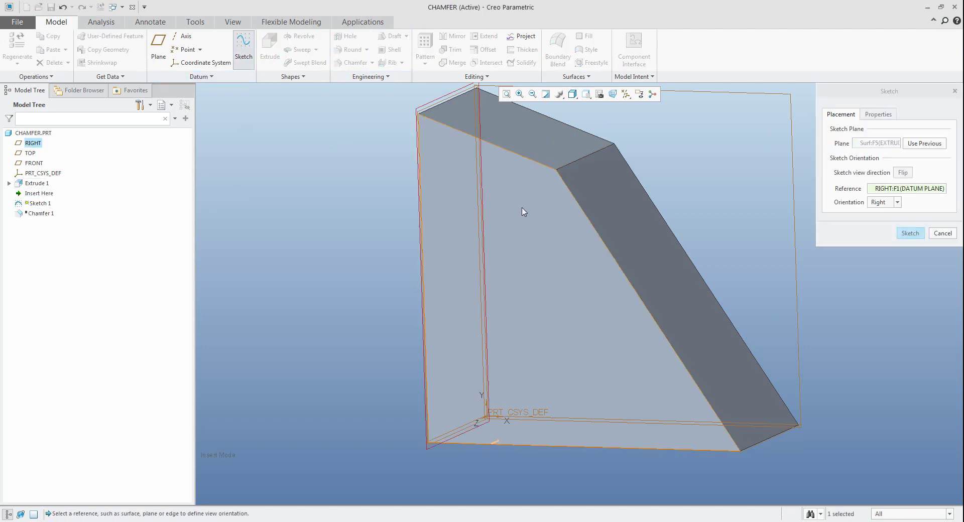
click(910, 233)
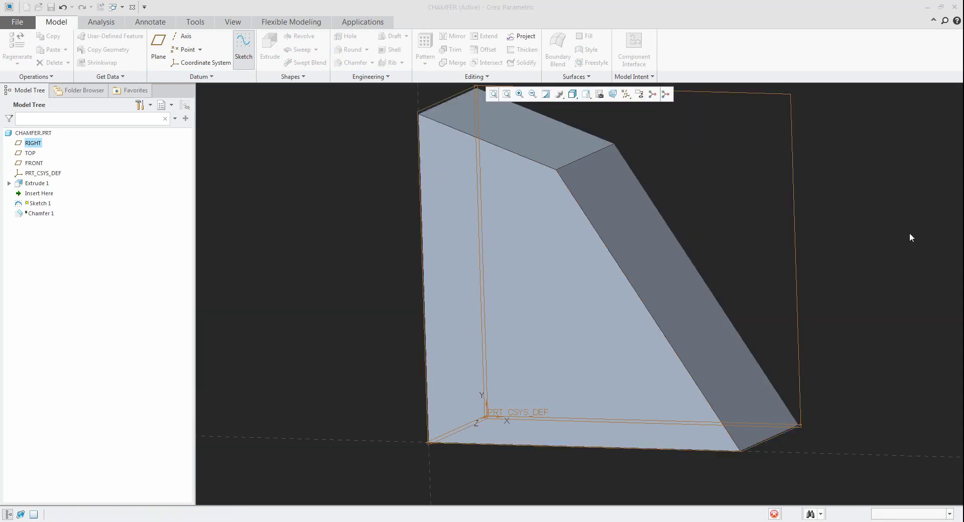
click(599, 95)
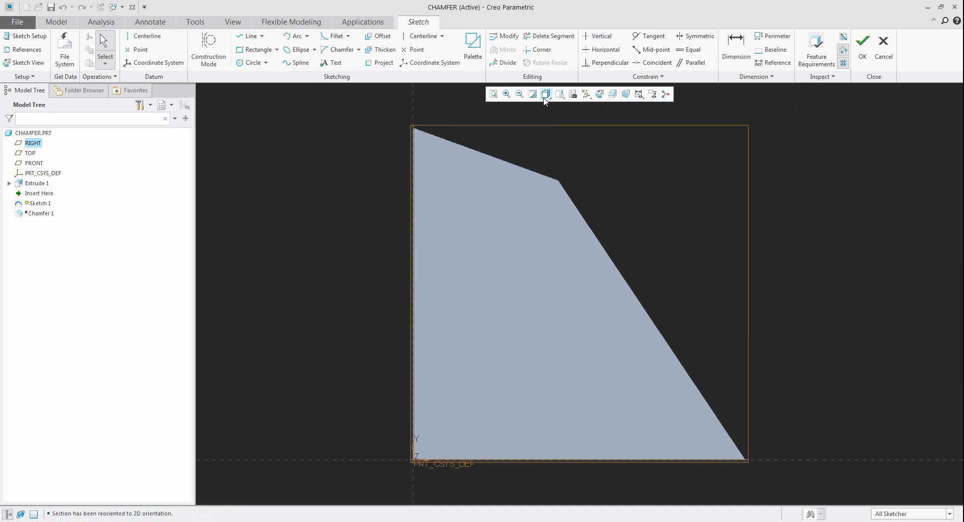
- Set the display style to No Hidden and hide datum planes and coordinate system
click(546, 94)
click(551, 141)
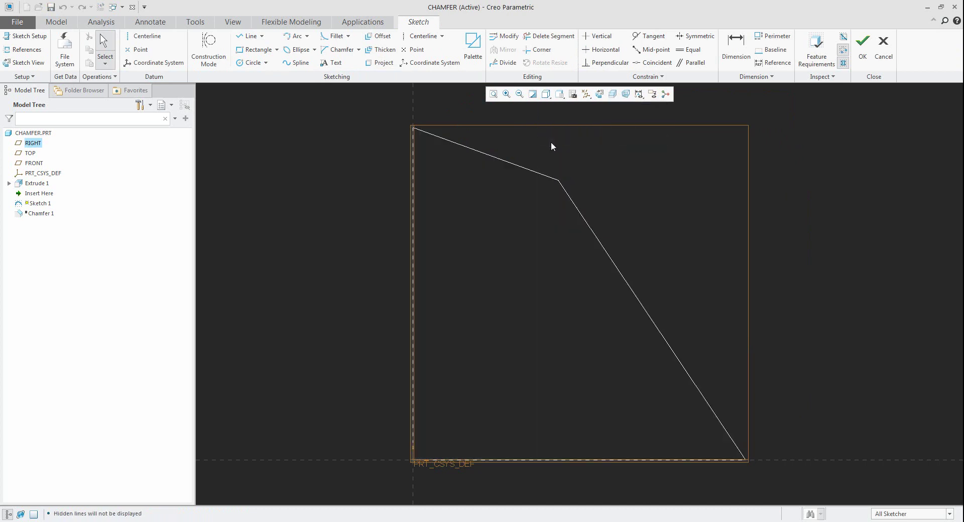
click(586, 94)
click(605, 106)
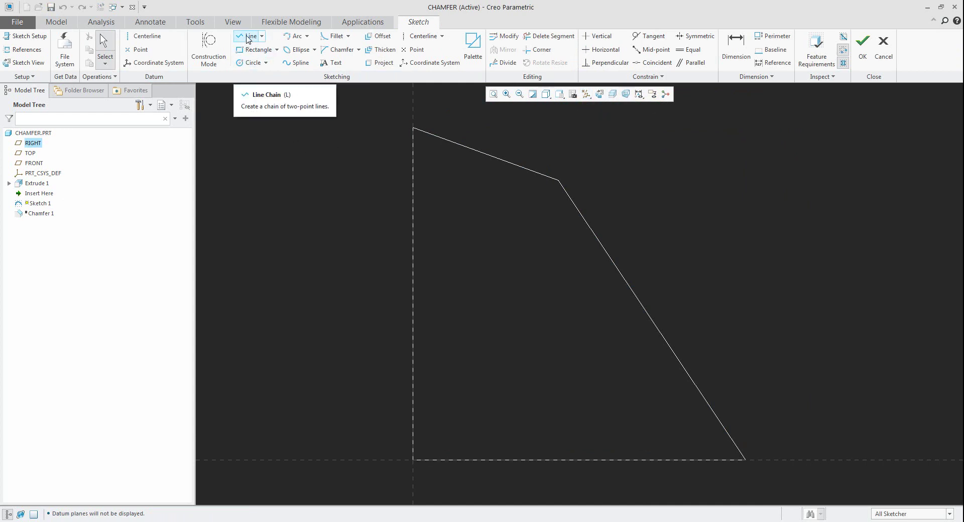
- Draw two short lines inward, one from the upper slanted edge and one from the steep edge
click(250, 36)
click(519, 166)
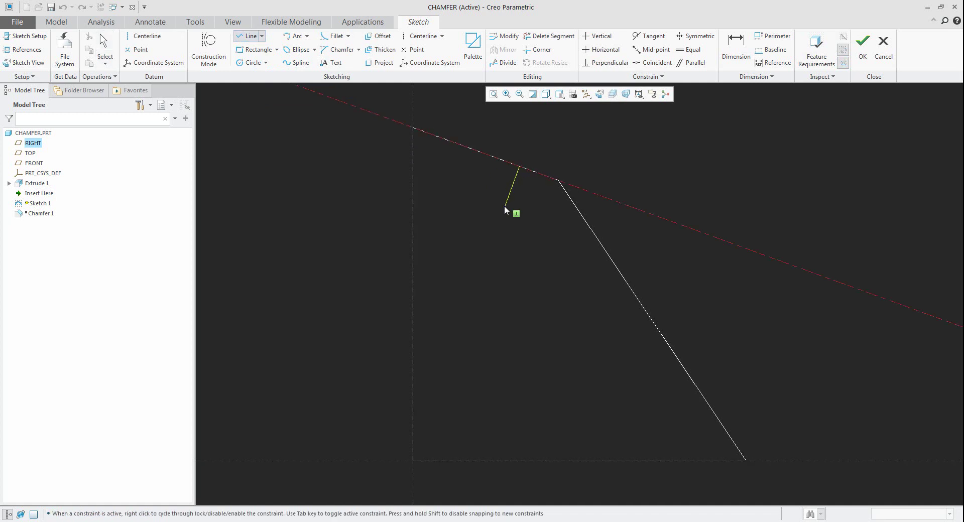
click(504, 206)
middle_click(504, 206)
click(595, 235)
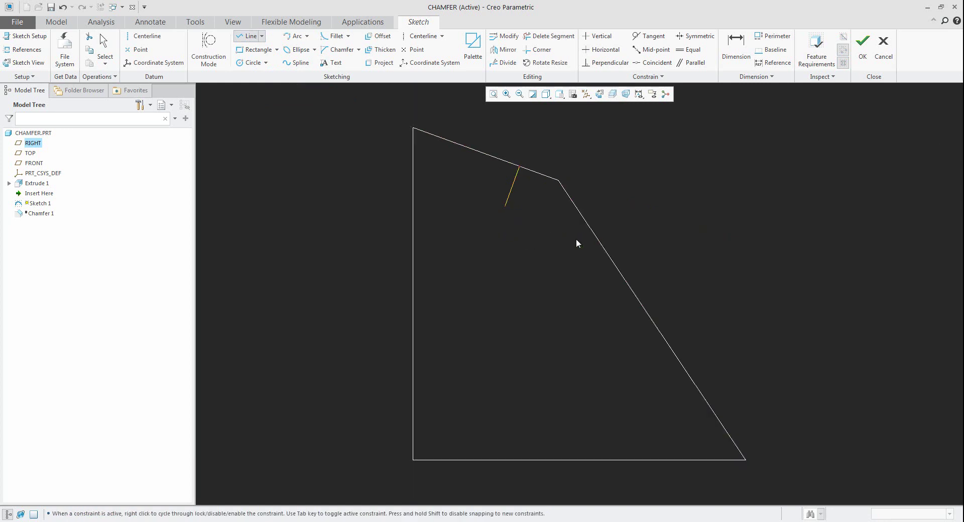
click(542, 274)
middle_click(528, 268)
middle_click(511, 247)
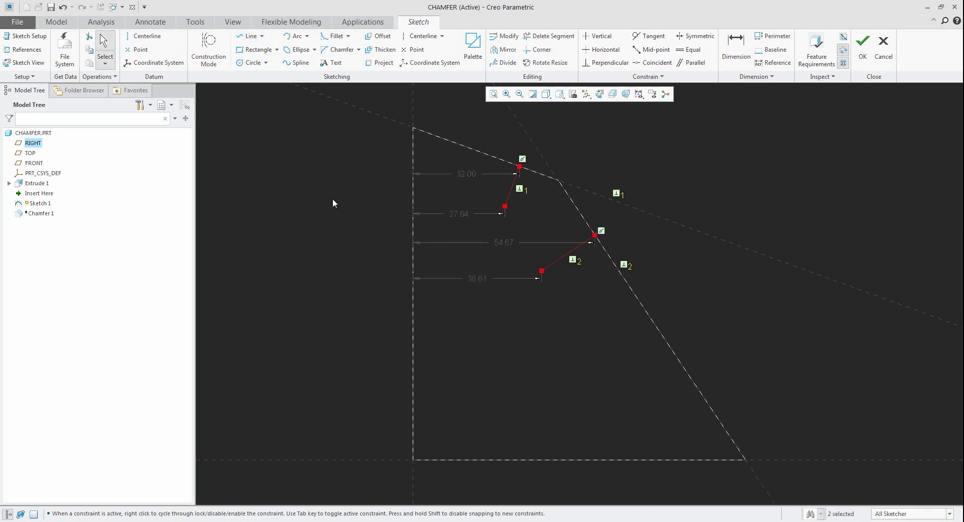
- Place a point at the lines' intersection and dimension line 1 10 from it
click(413, 50)
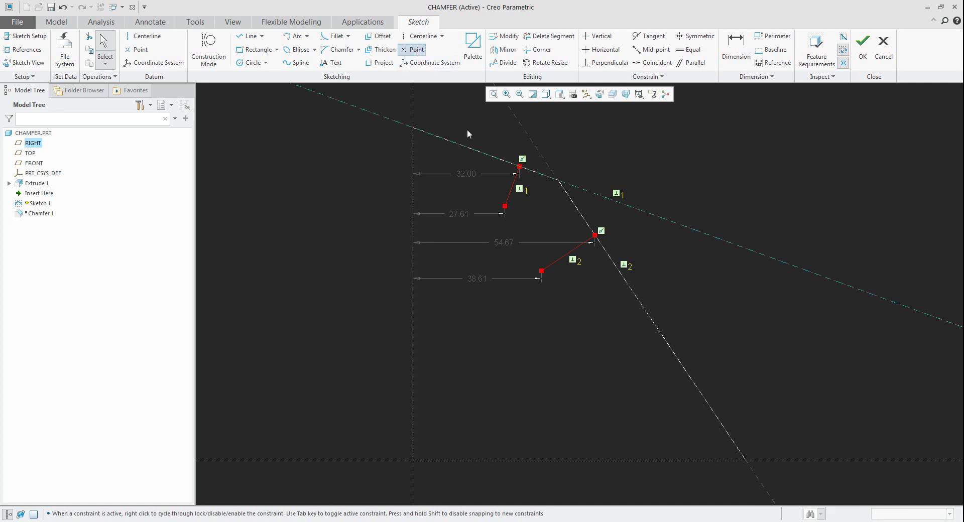
click(558, 180)
middle_click(558, 181)
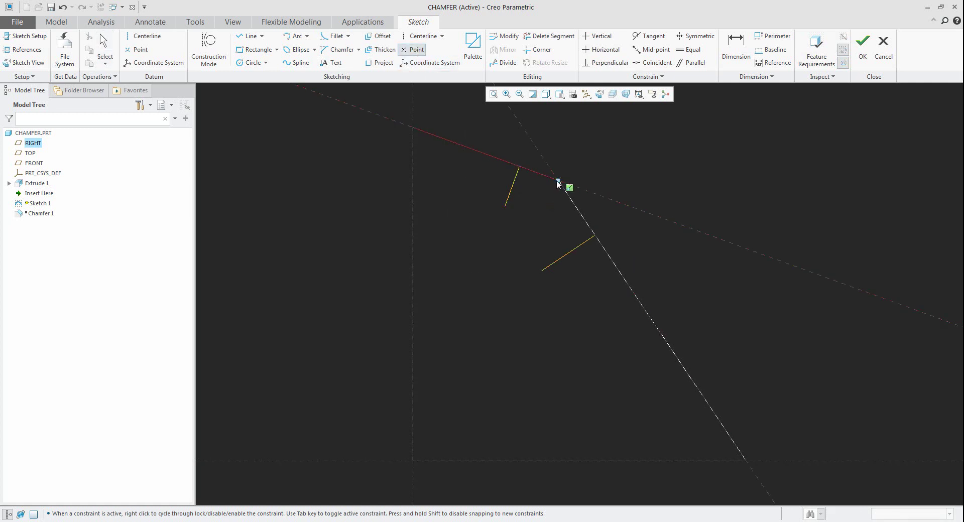
click(726, 55)
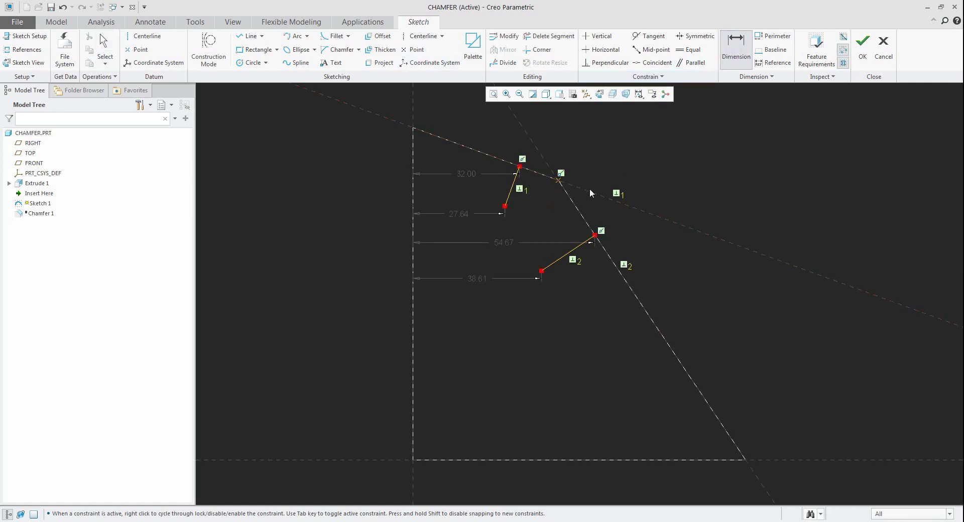
click(559, 181)
click(513, 186)
middle_click(552, 142)
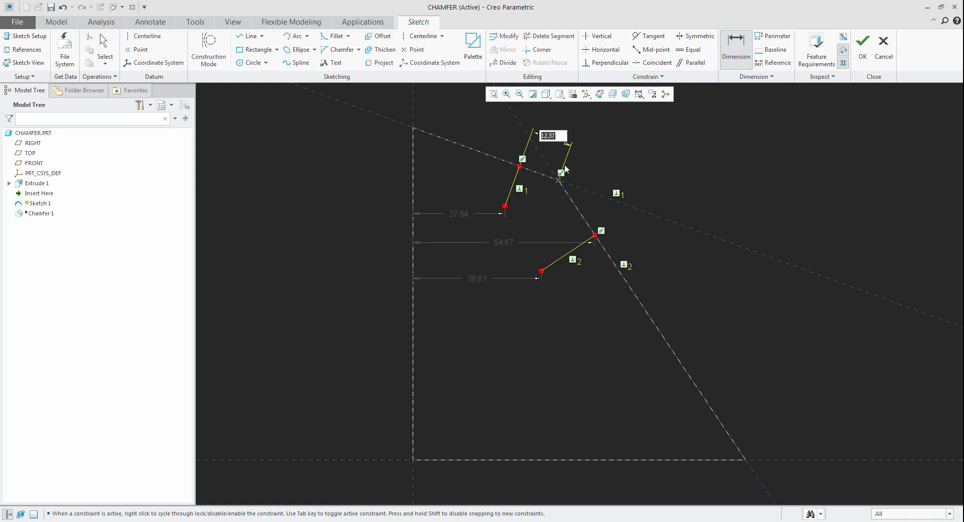
text(10)
key(Return)
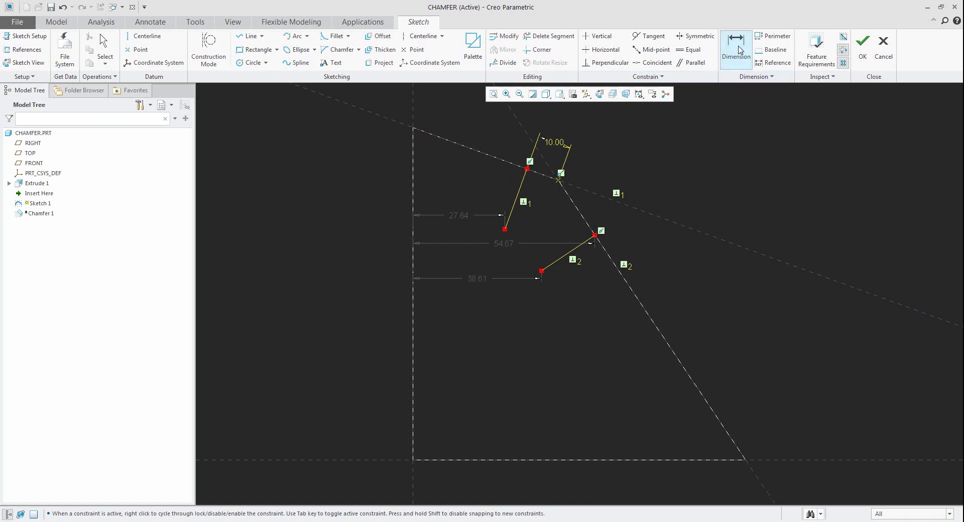
- Dimension line 2 10 from the corner point
click(738, 47)
click(579, 251)
click(596, 208)
middle_click(626, 218)
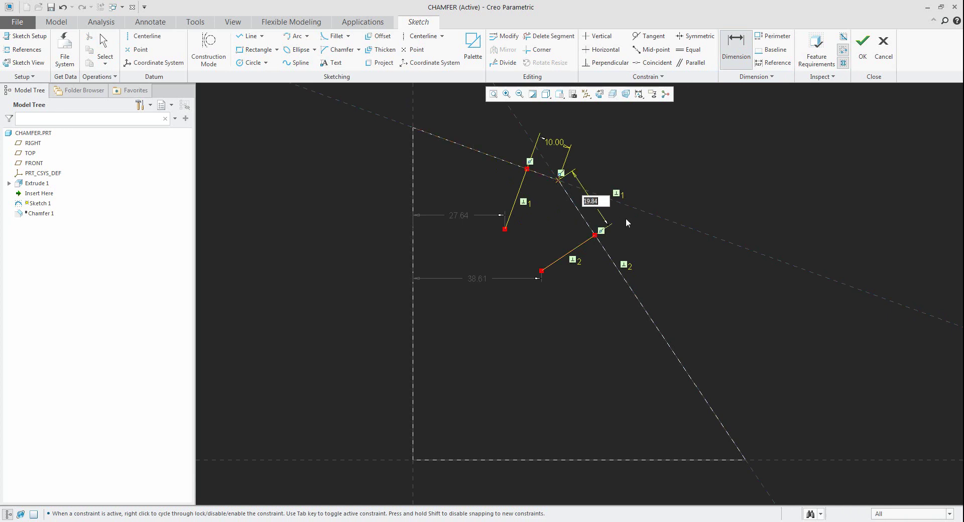
text(10)
key(Return)
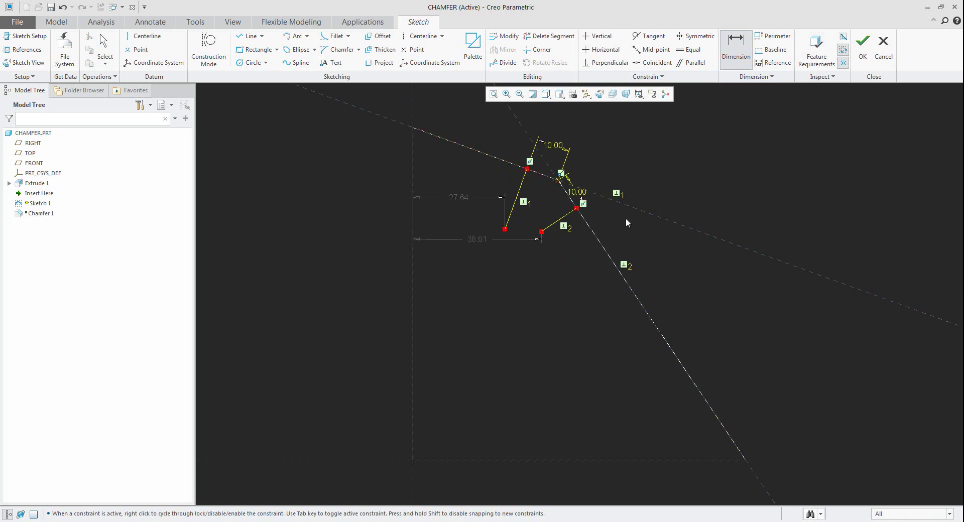
middle_click(651, 231)
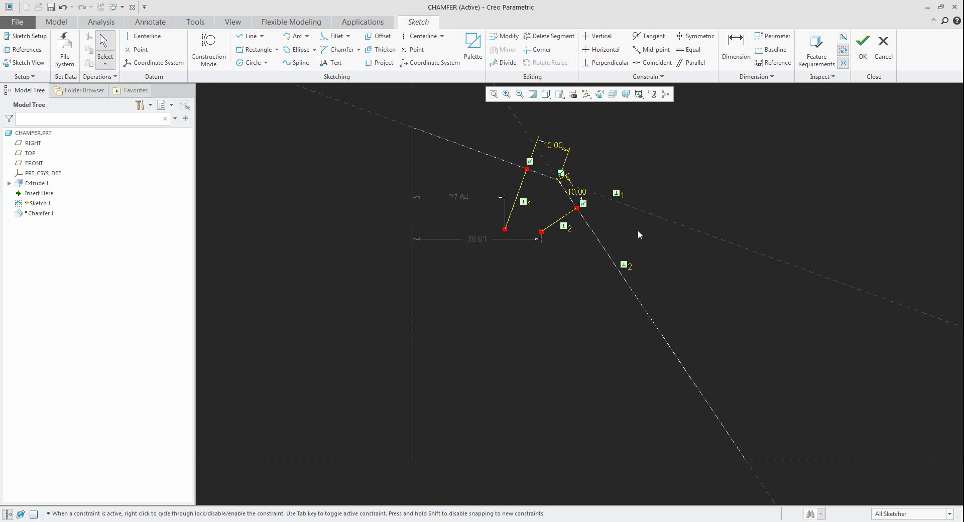
- Join the two lines into a corner, move the 10.00 dimension clear, and finish Sketch 1
click(537, 50)
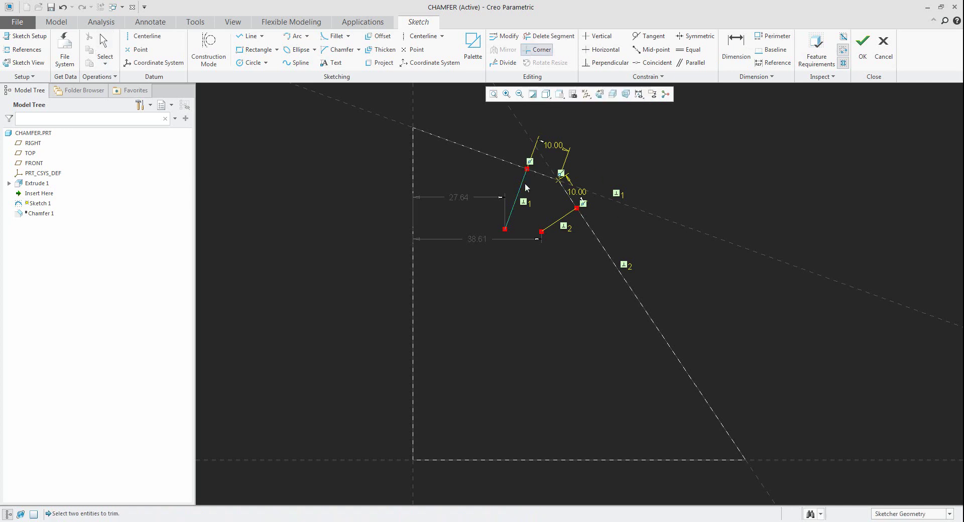
click(556, 219)
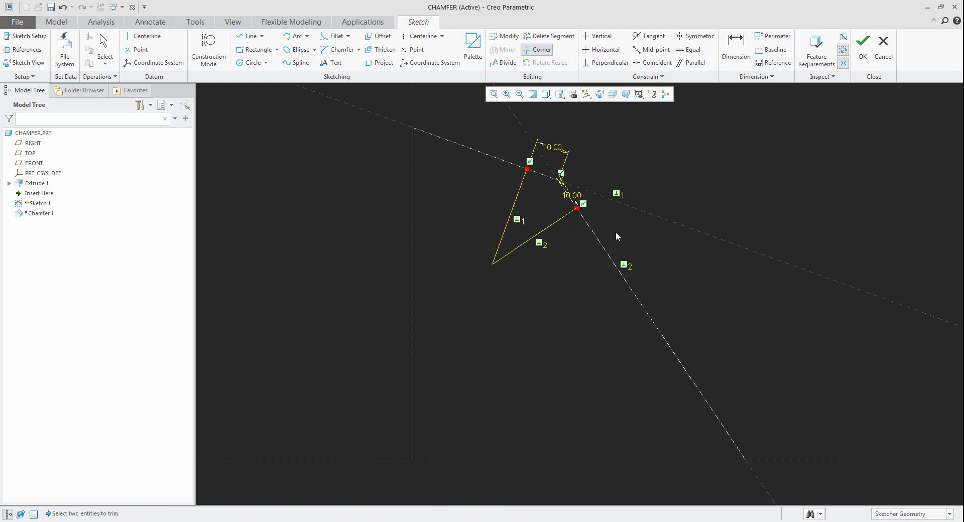
middle_click(637, 235)
scroll(642, 237, up, 1)
scroll(643, 247, down, 1)
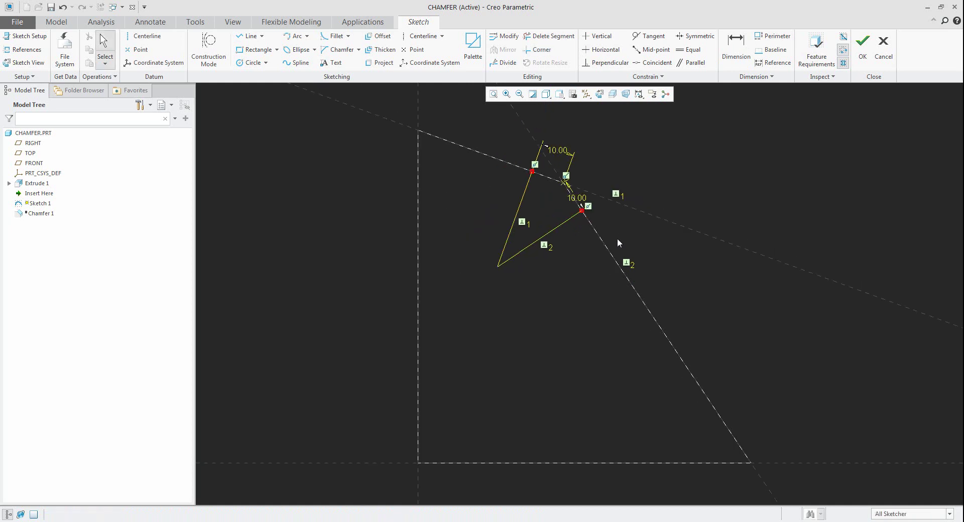
drag(591, 187, 629, 171)
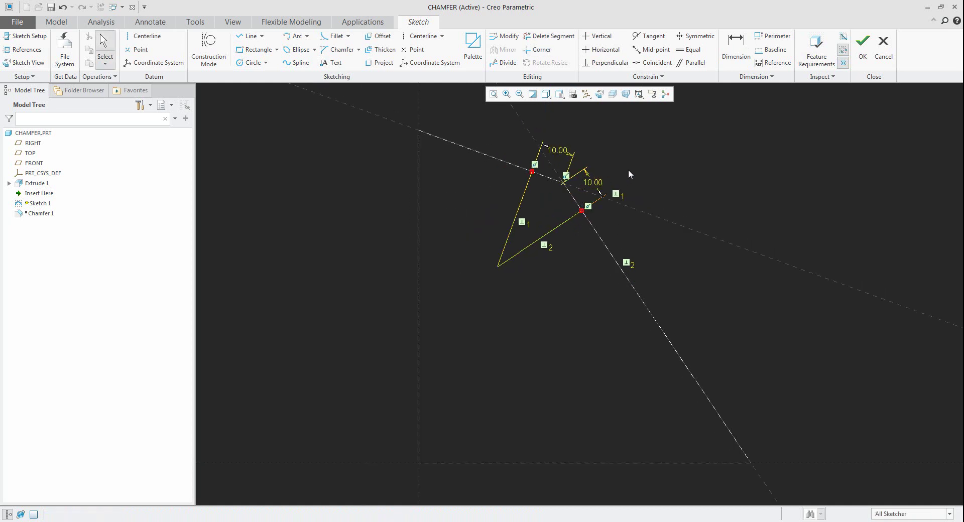
click(862, 54)
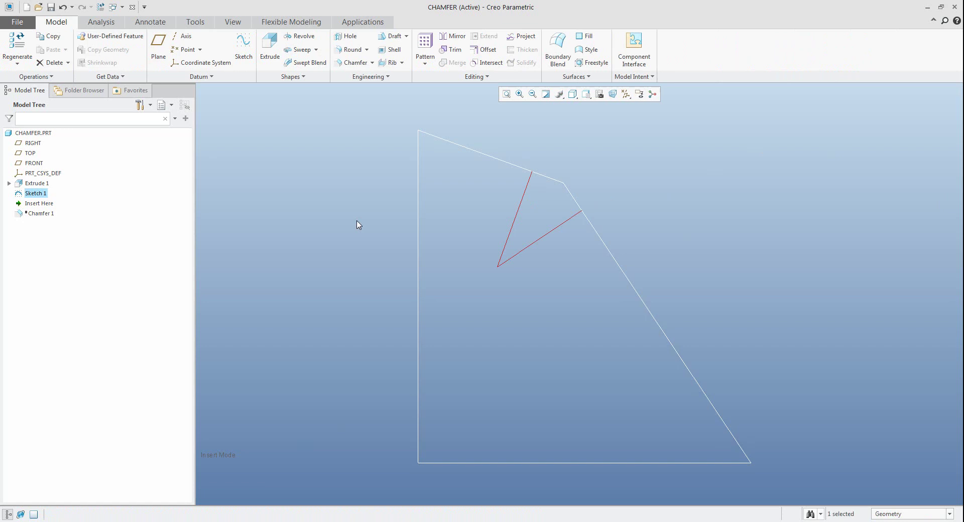
- Restore Chamfer 1 and display the part shaded with edges
drag(36, 207, 37, 221)
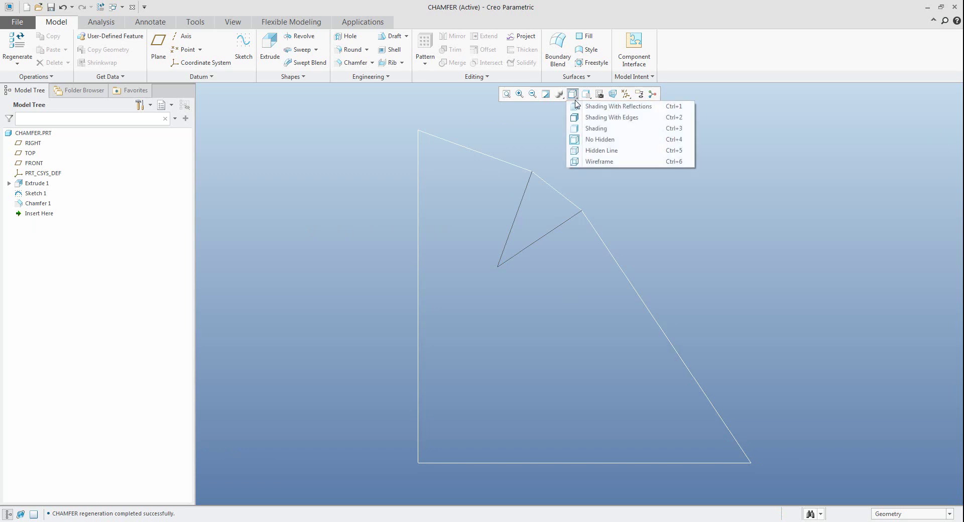
click(573, 95)
click(582, 117)
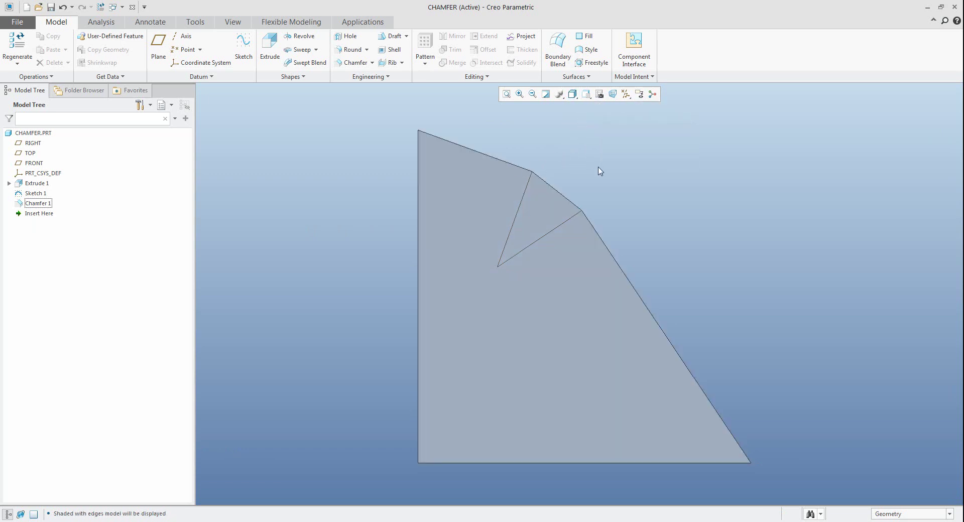
- Redefine Sketch 1 with 30.57 reference length dimensions on line 2 and line 1
click(35, 194)
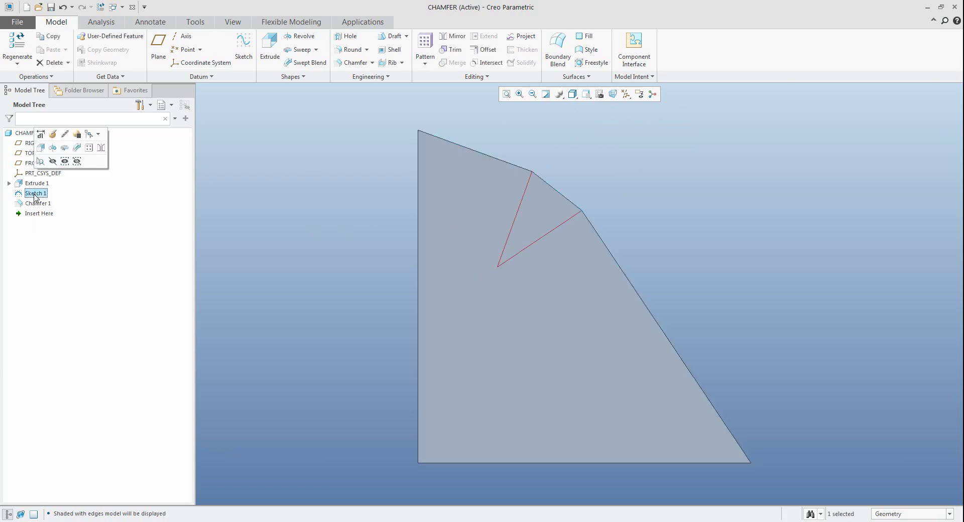
click(52, 134)
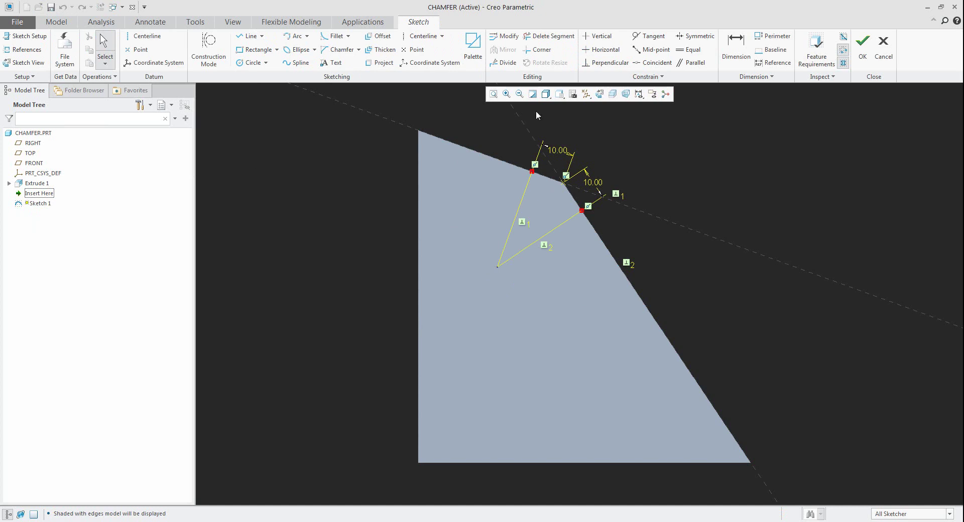
click(737, 50)
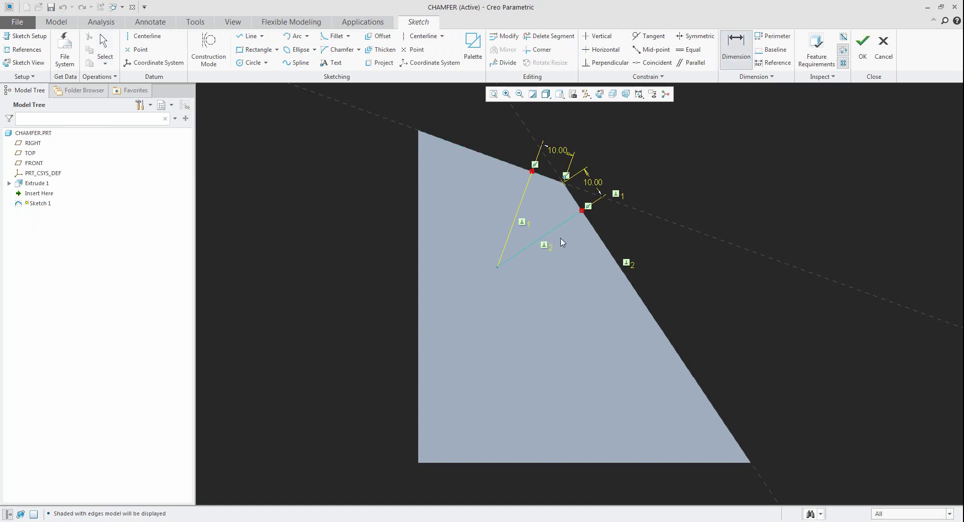
click(561, 242)
middle_click(570, 251)
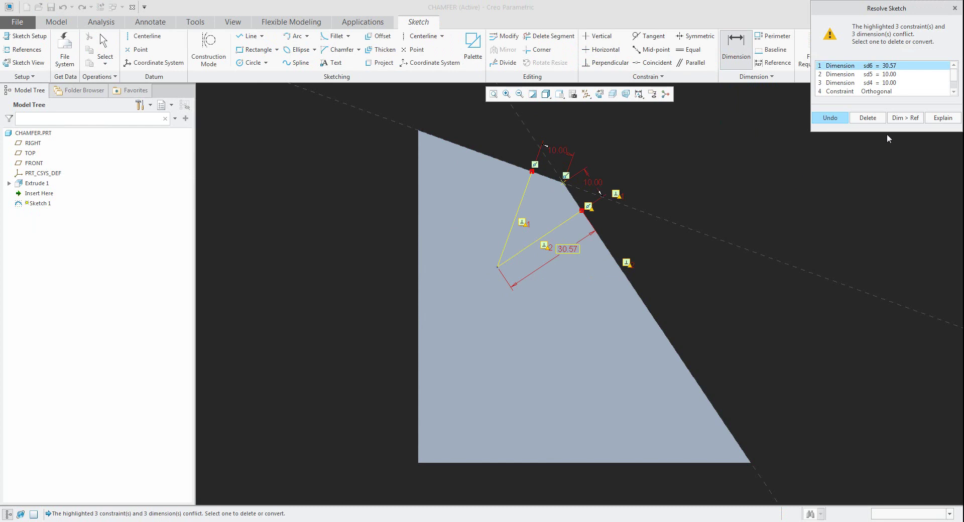
click(904, 118)
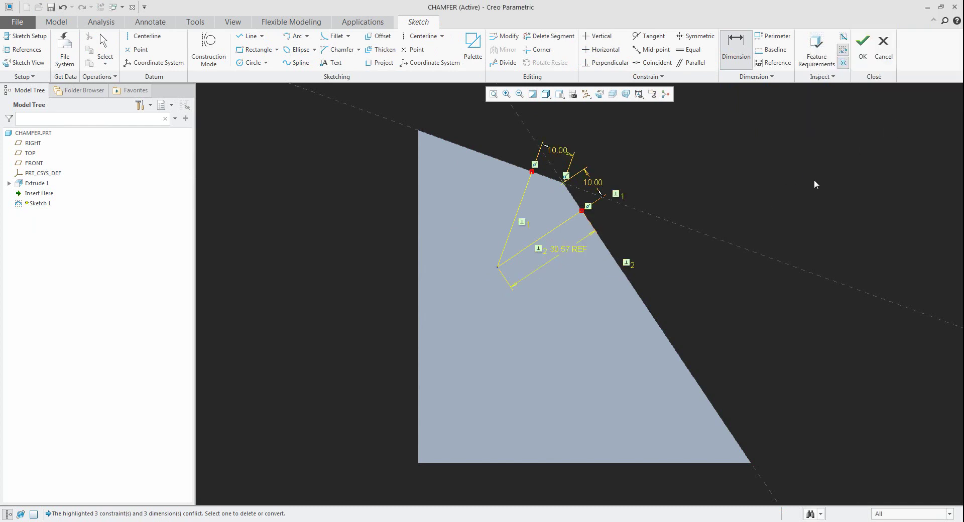
click(523, 200)
middle_click(496, 187)
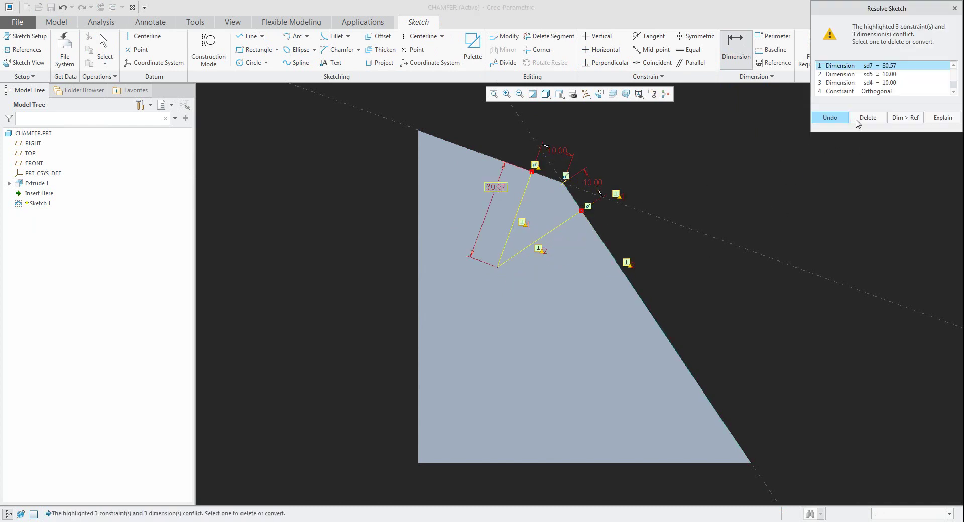
click(898, 121)
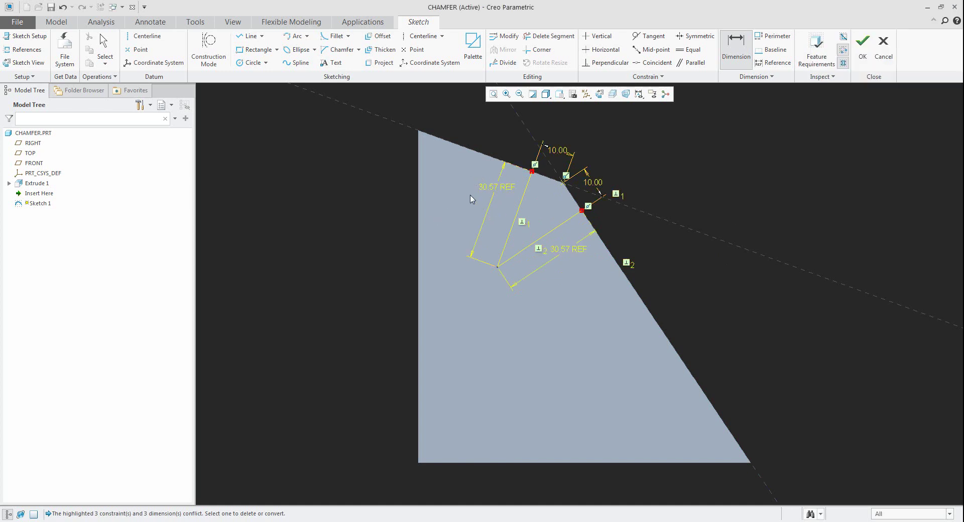
click(863, 48)
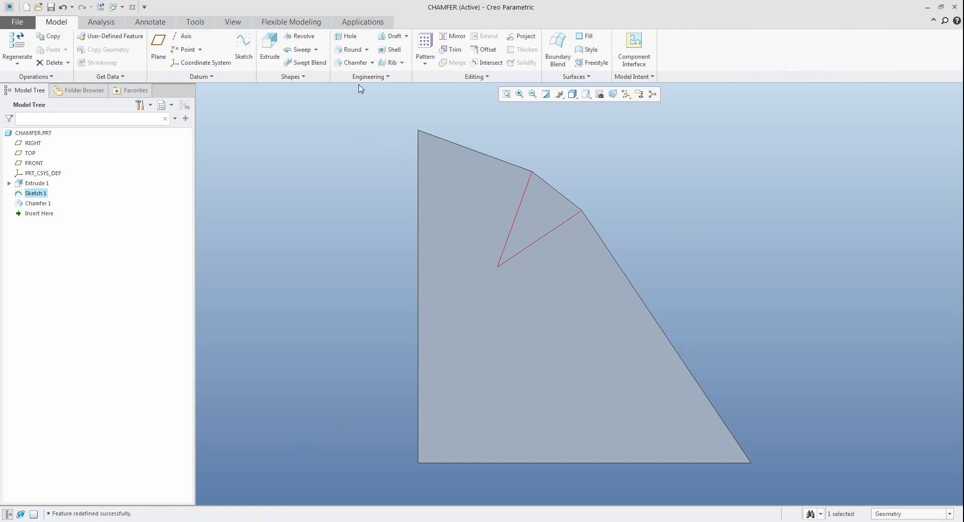
click(28, 204)
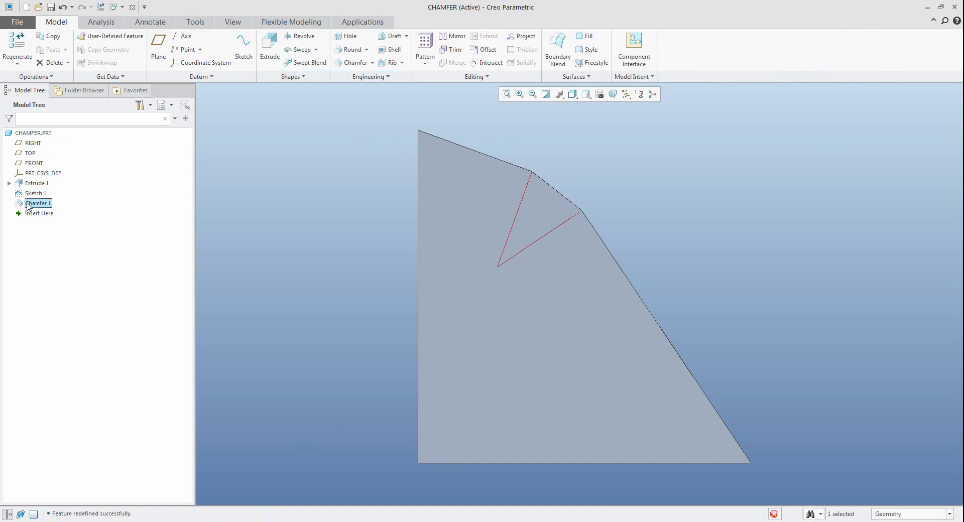
click(45, 156)
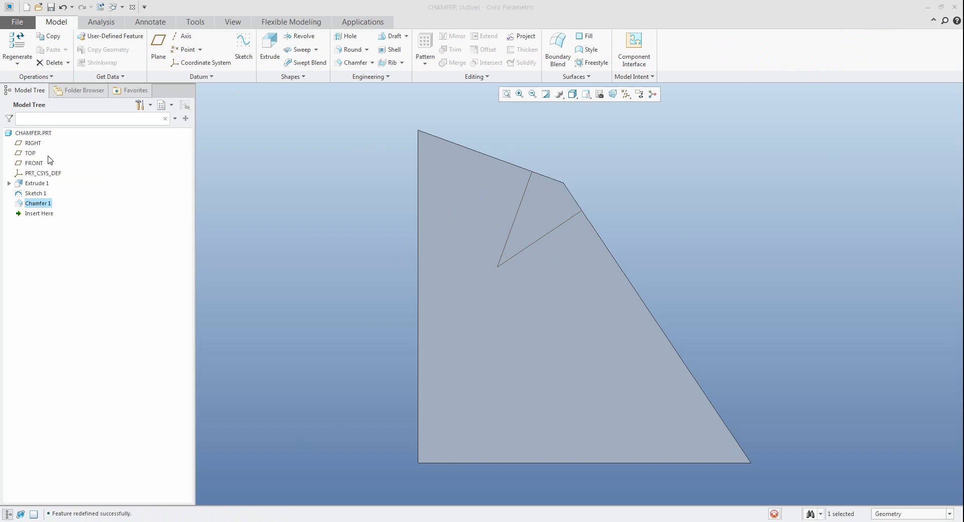
click(74, 50)
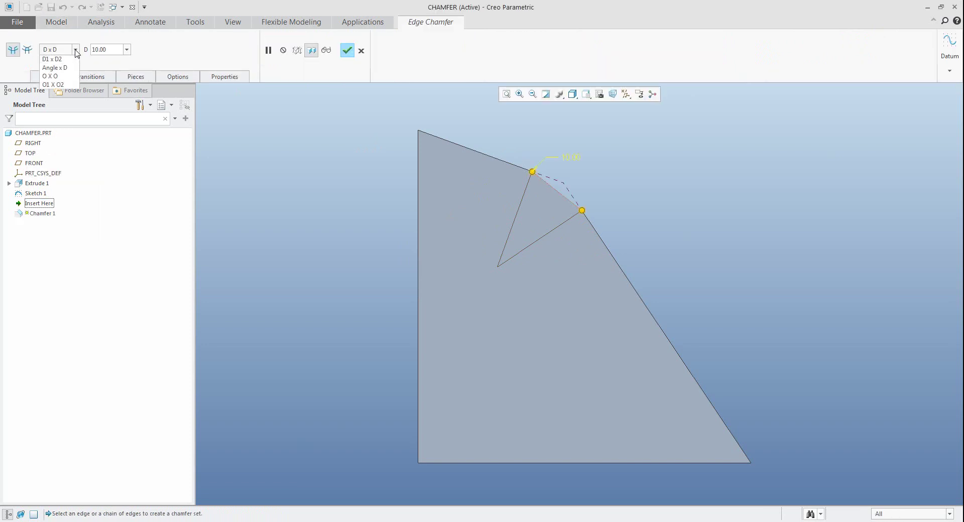
click(51, 92)
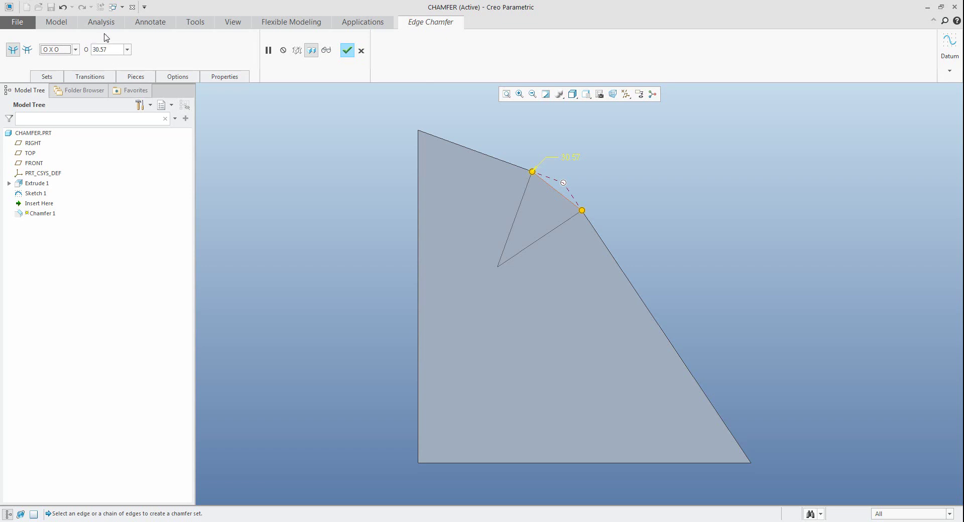
click(352, 53)
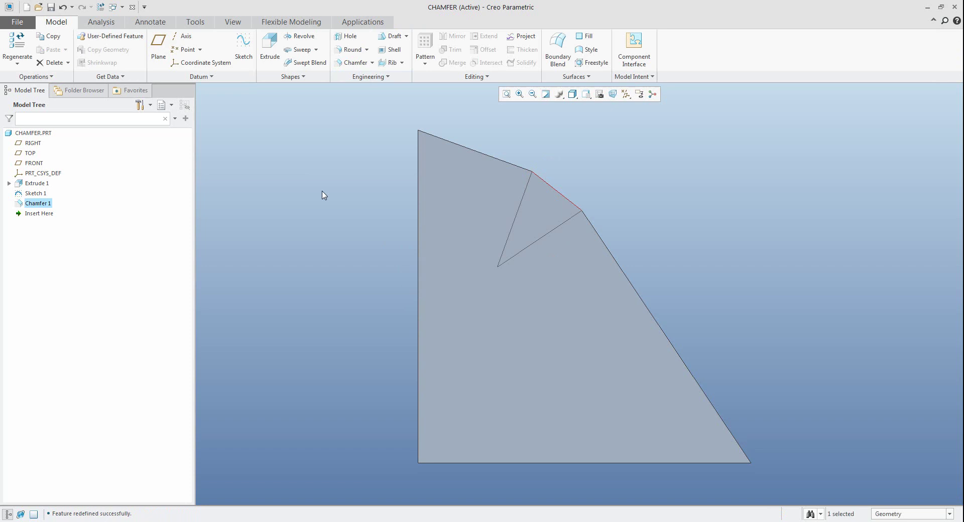
click(67, 216)
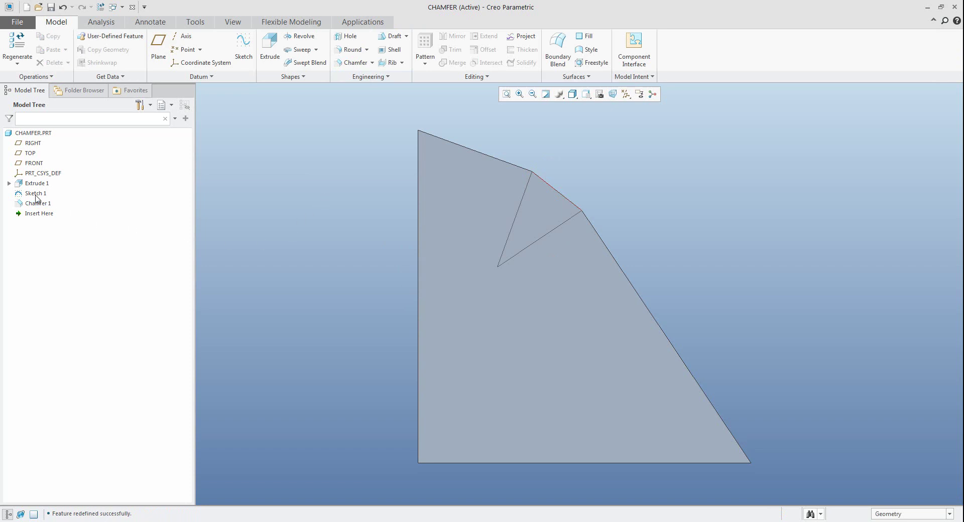
- Change Sketch 1's 10.00 offset to 15.00, giving reference lengths 37.40 and 39.03
click(35, 194)
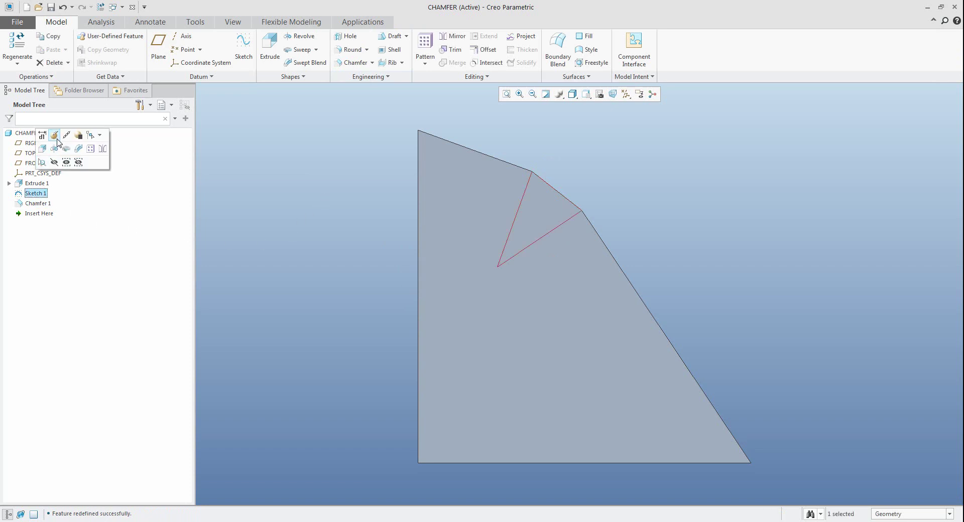
click(55, 137)
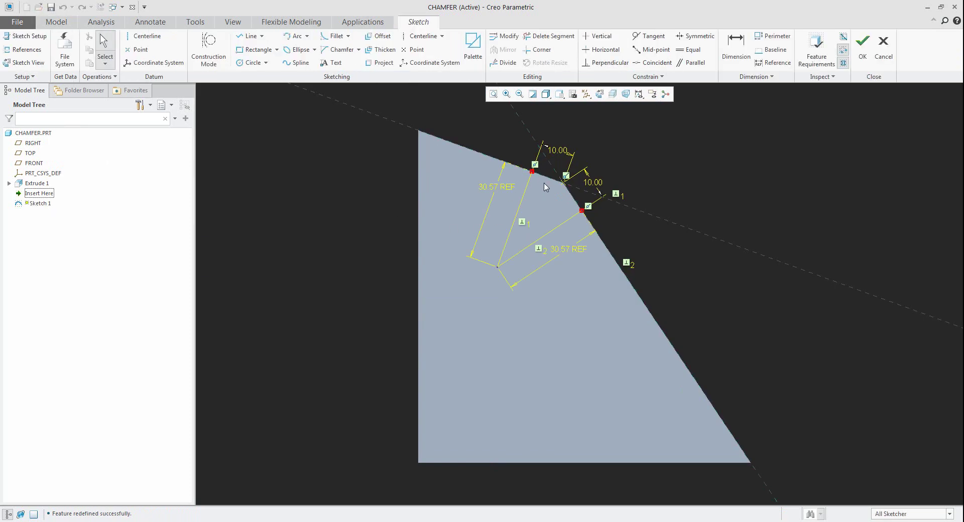
double_click(555, 151)
text(1)
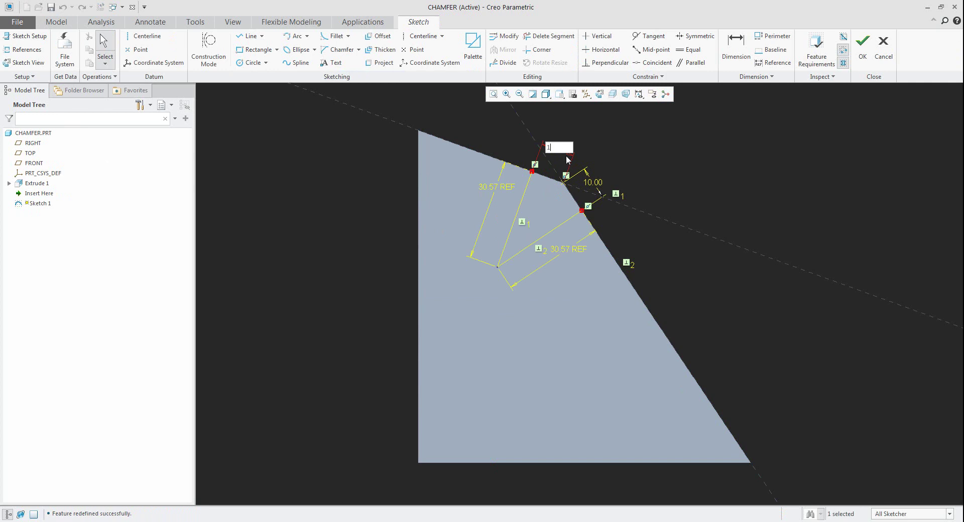
text(5)
key(Return)
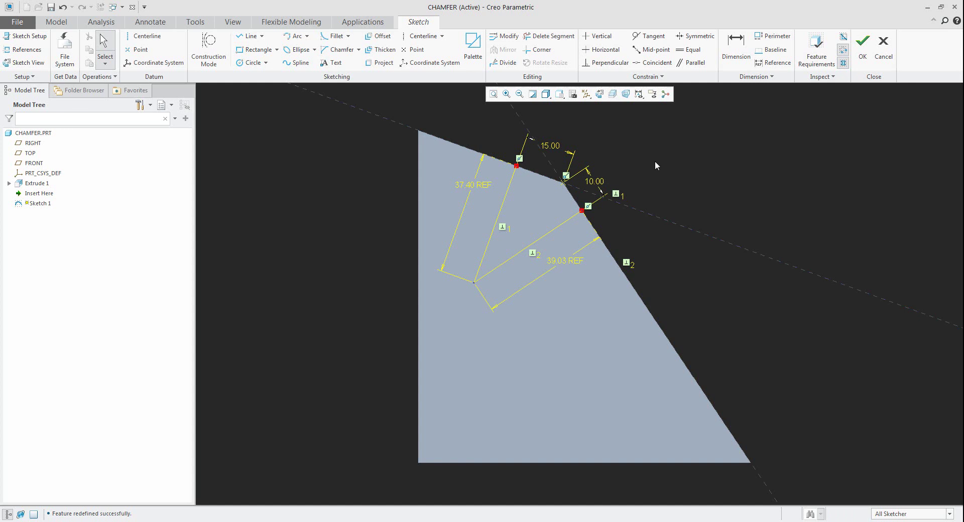
click(863, 48)
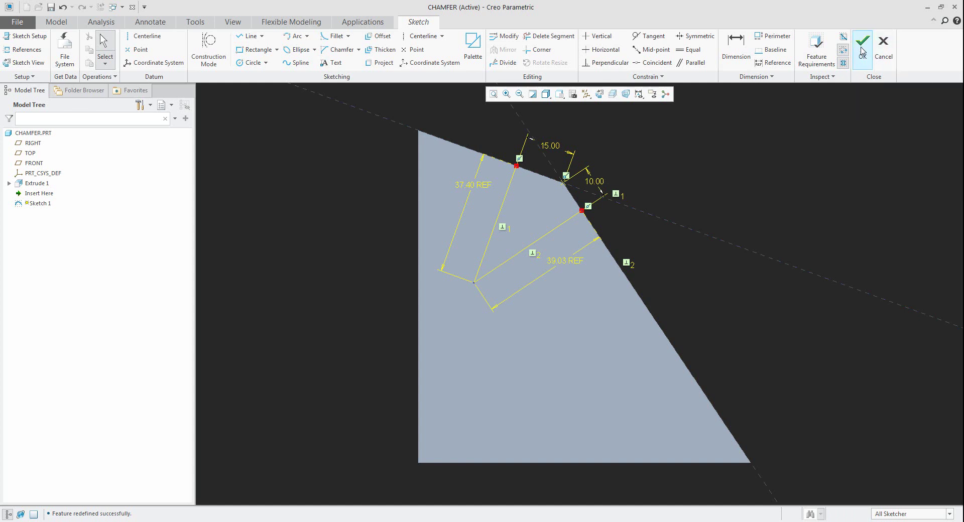
click(38, 203)
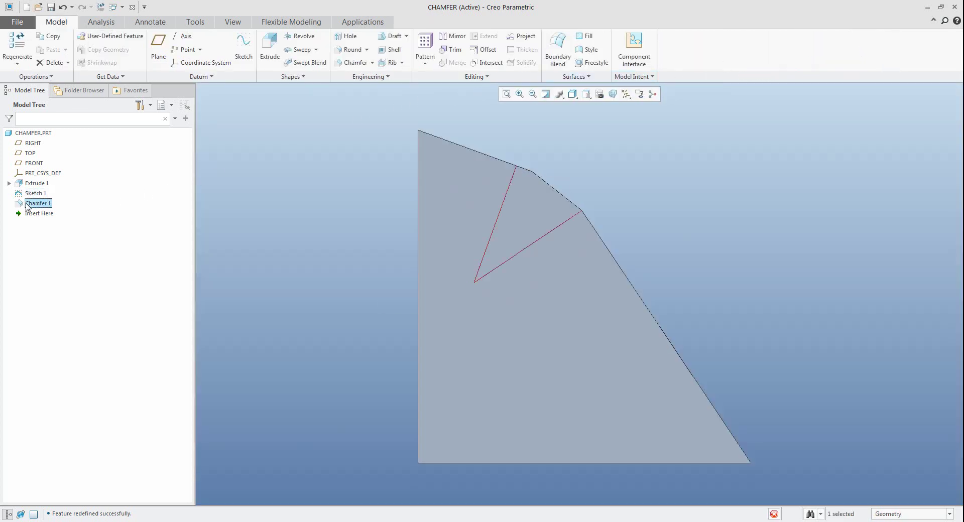
- Redefine Chamfer 1 as an O1 x O2 chamfer with O1 37.40 and O2 39.03, sides flipped
click(45, 158)
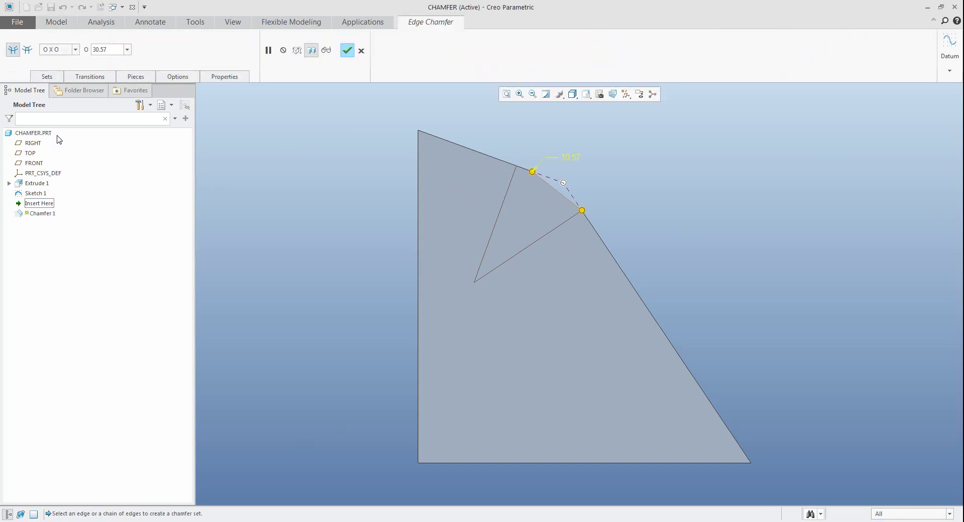
click(77, 49)
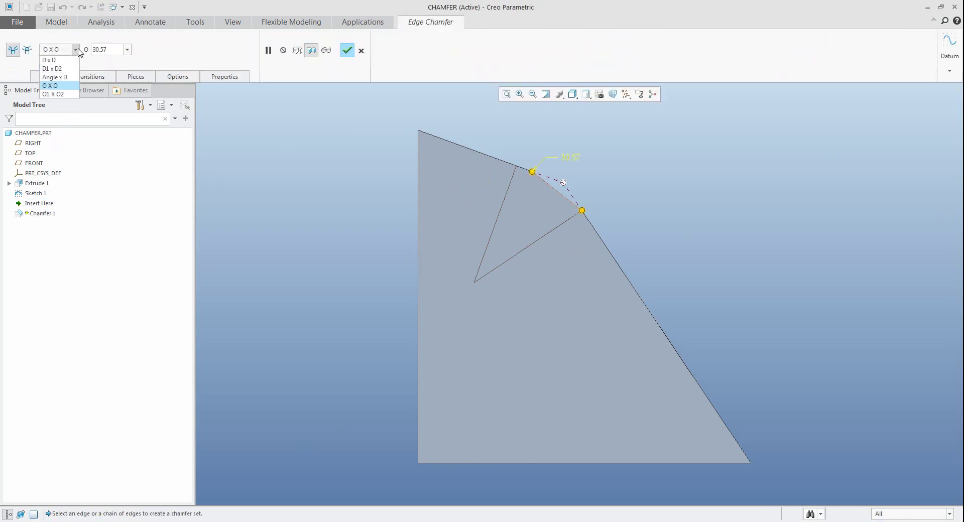
click(59, 94)
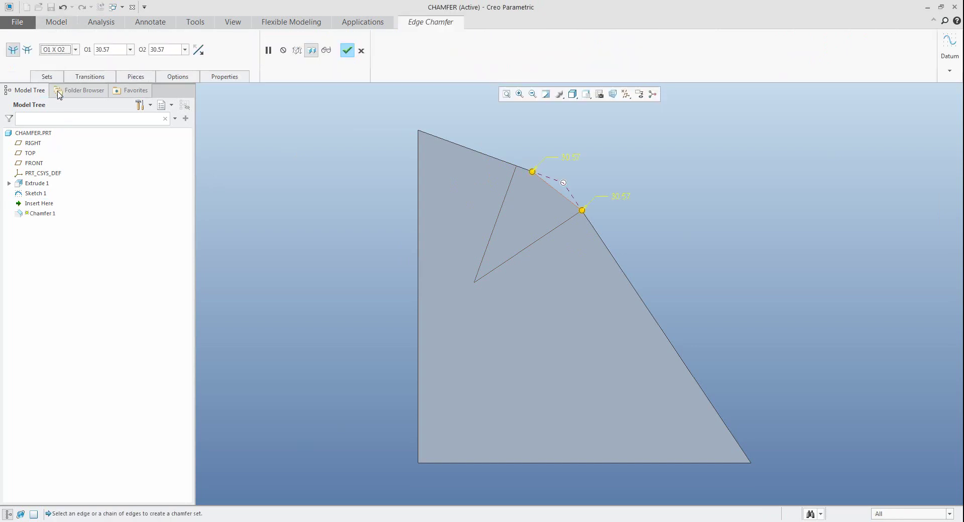
click(119, 52)
text(37)
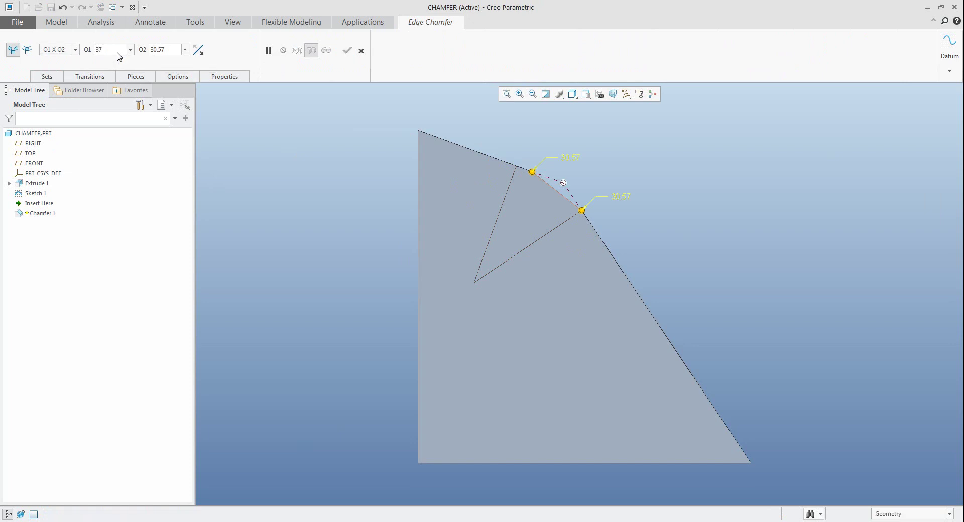
text(.4)
key(Return)
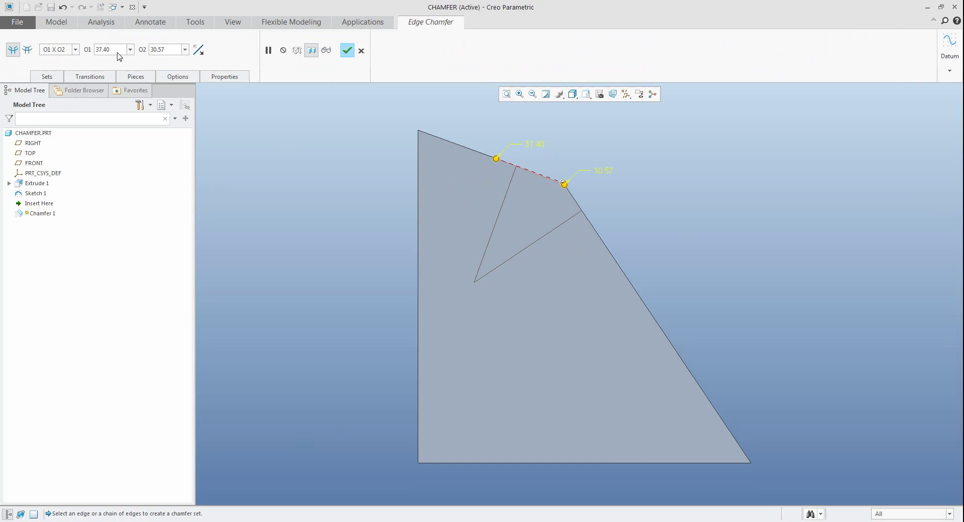
click(168, 50)
text(39.03)
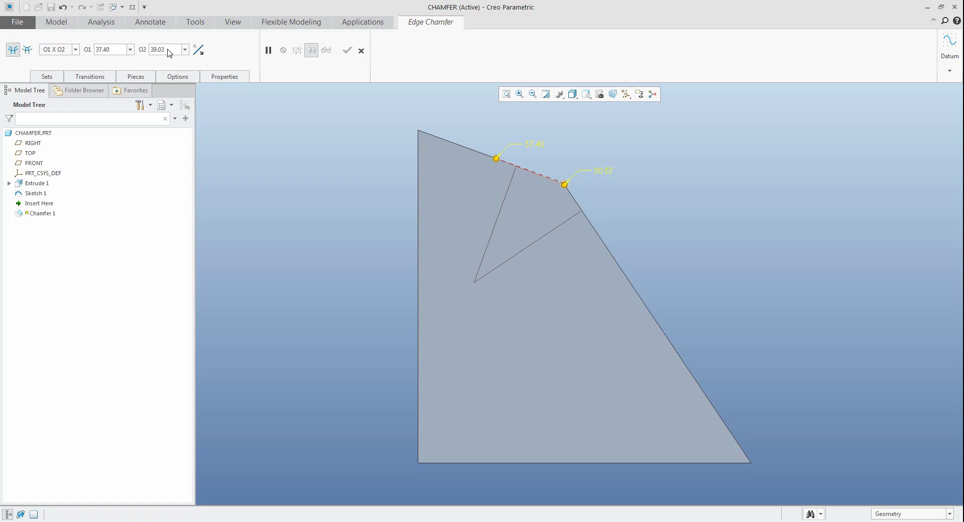
key(Return)
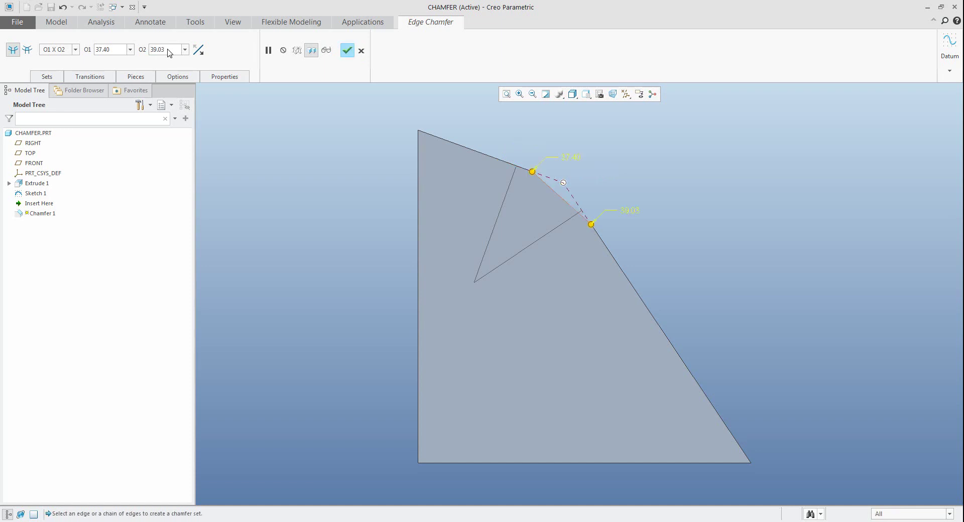
click(201, 50)
click(349, 51)
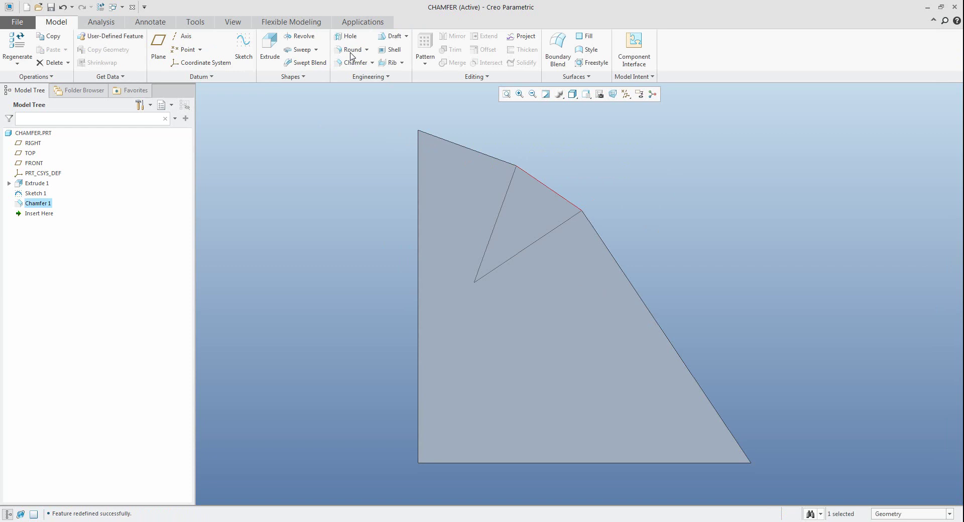
- Drag the upper corner of Extrude 1's Section 1 up and right to reshape the plate
click(9, 183)
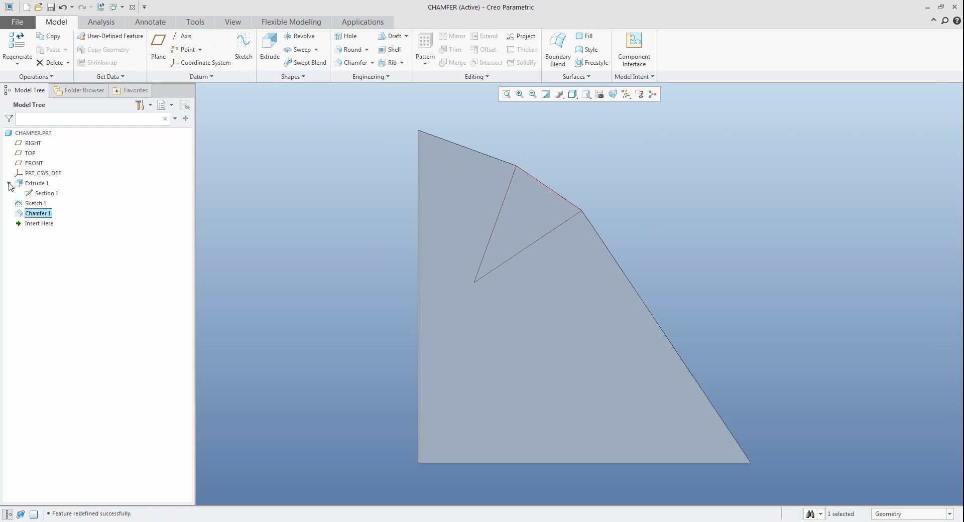
click(36, 193)
click(51, 152)
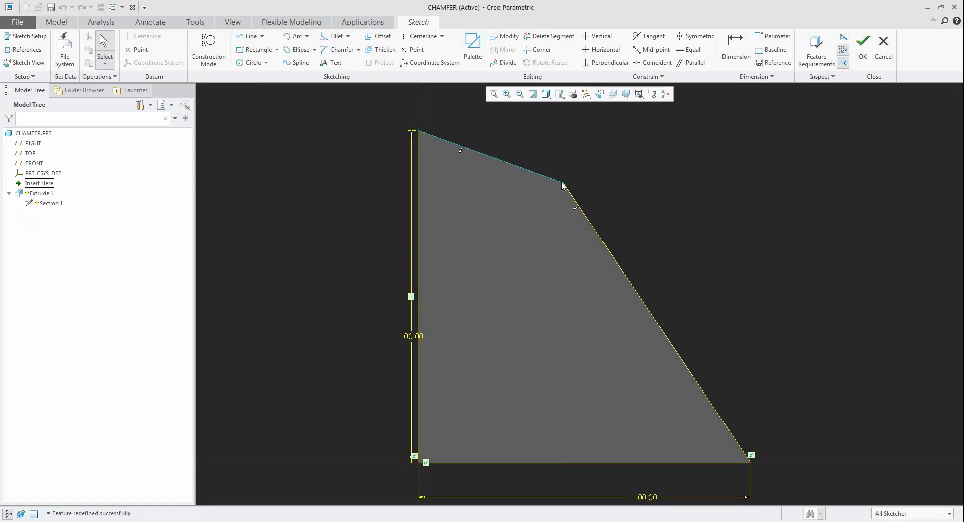
drag(563, 183, 647, 152)
click(863, 56)
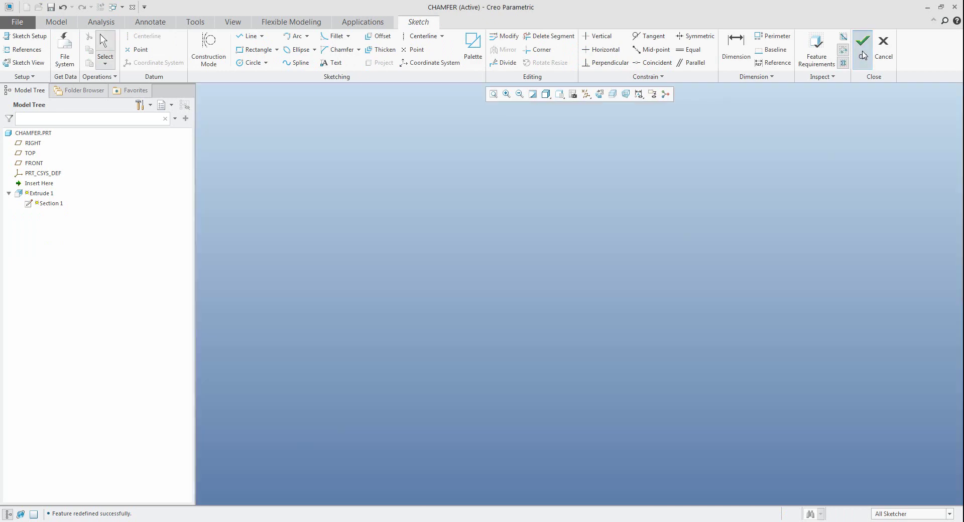
- Check Sketch 1 to confirm its reference dimensions now read 18.18 and 21.35
click(35, 195)
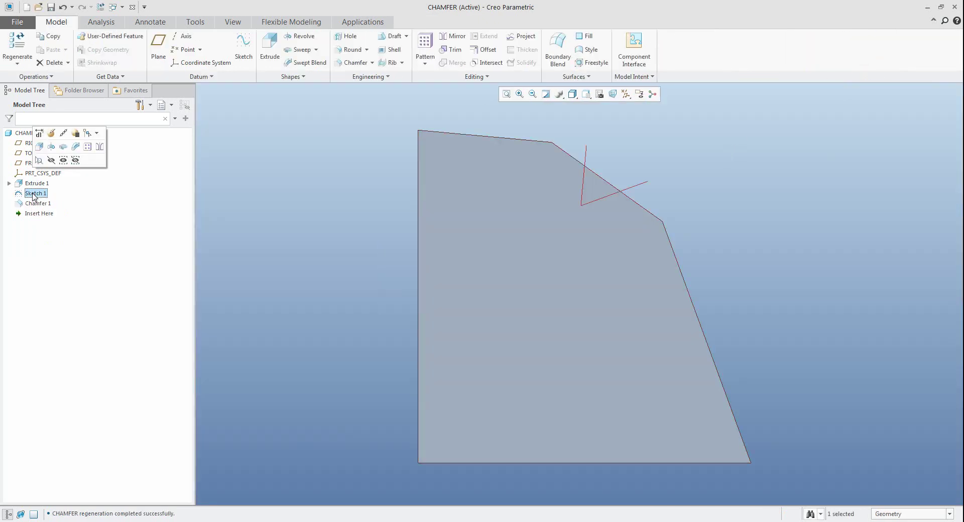
click(55, 143)
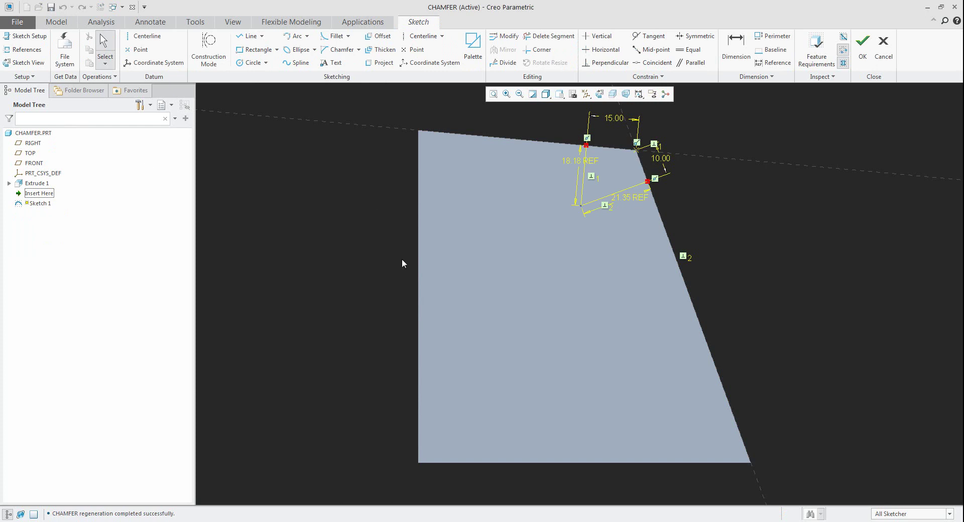
click(864, 50)
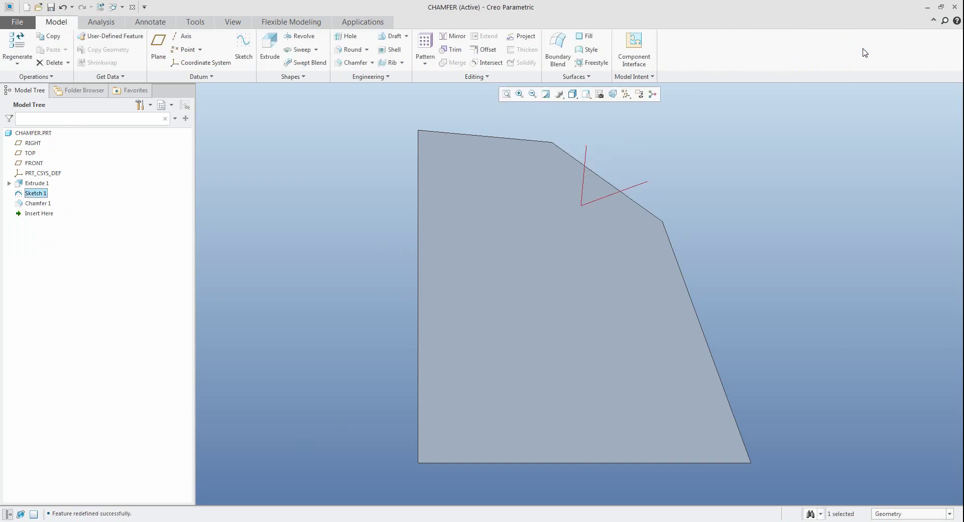
click(31, 205)
- Redefine Chamfer 1 with O1 offset 18.18 and O2 offset 21.35, then rotate the plate in 3D
click(49, 159)
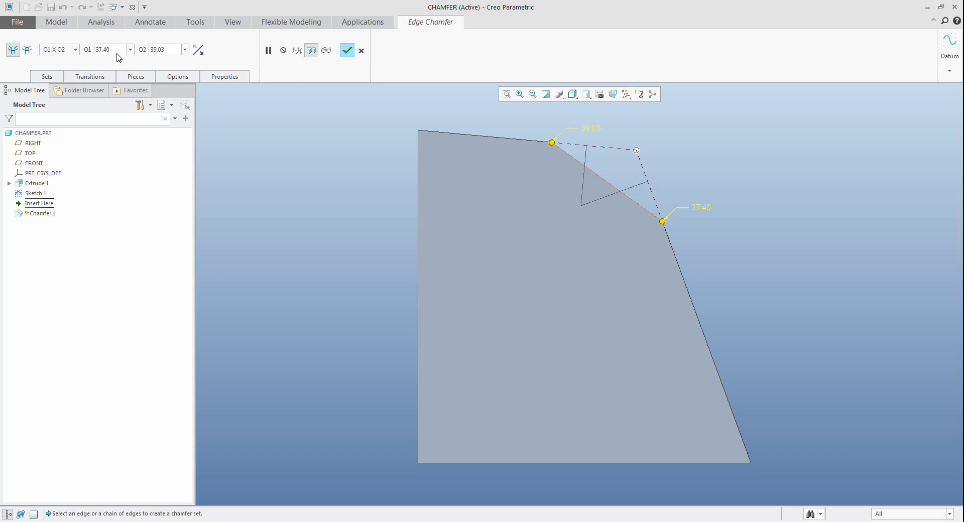
double_click(117, 50)
text(18.18.)
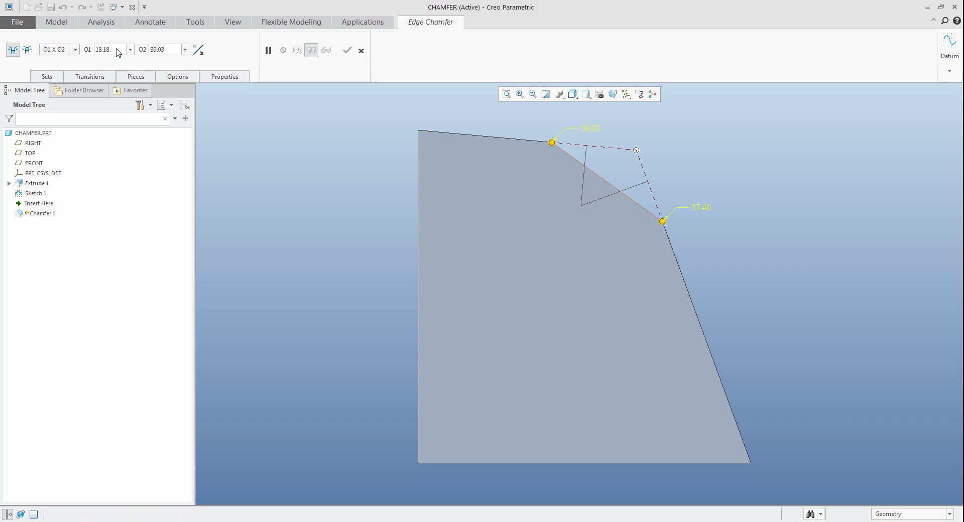
key(BackSpace)
key(Return)
drag(172, 50, 143, 52)
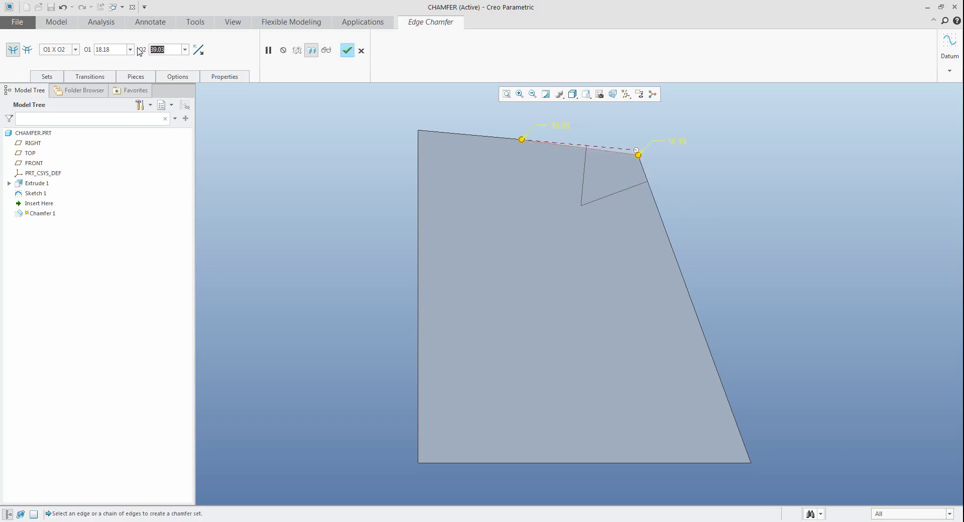
text(21.)
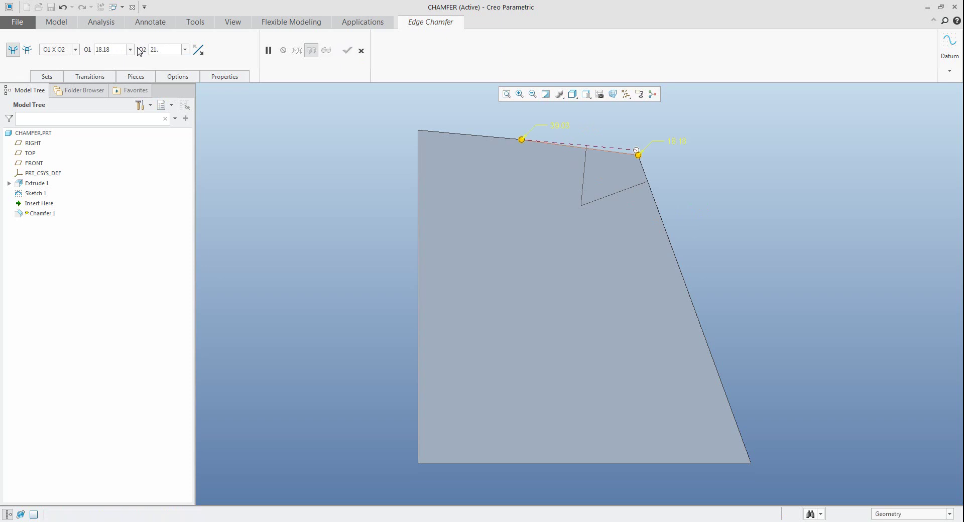
text(35)
key(Return)
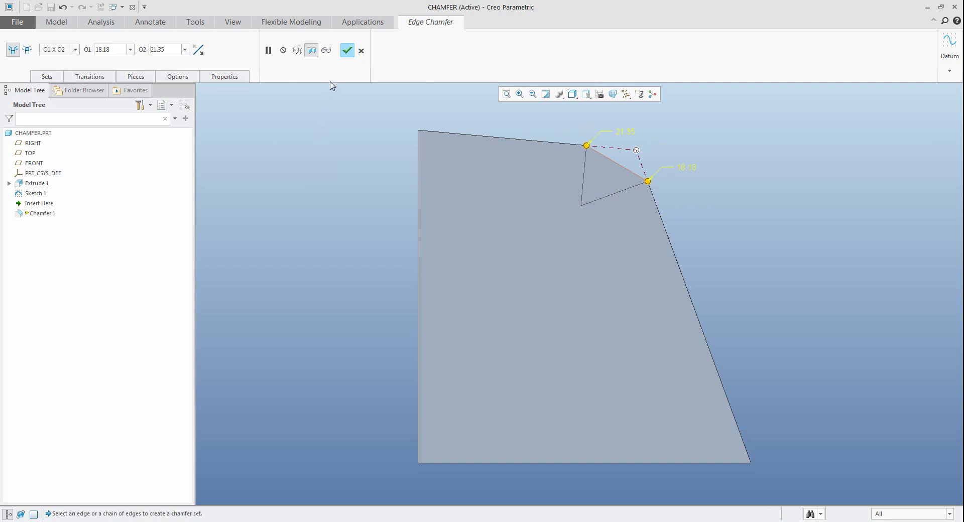
click(347, 50)
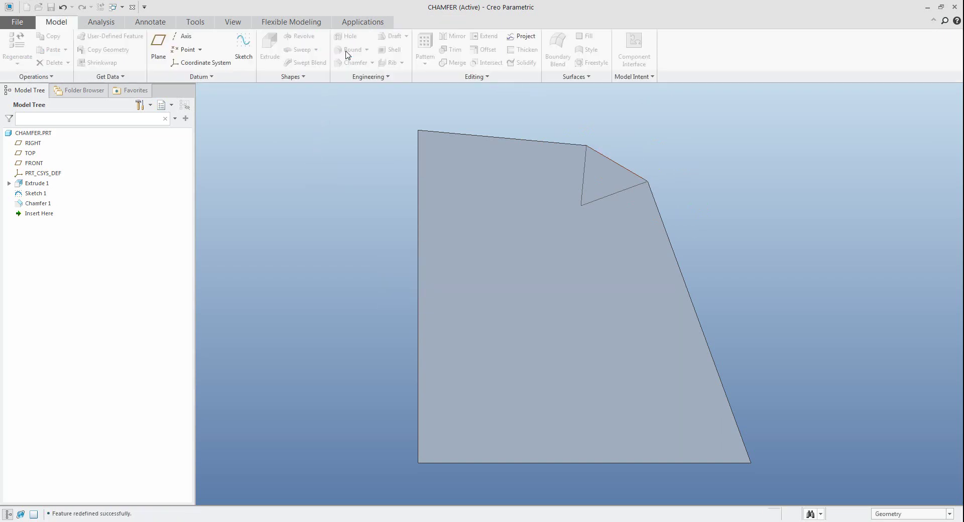
middle_drag(598, 193, 578, 201)
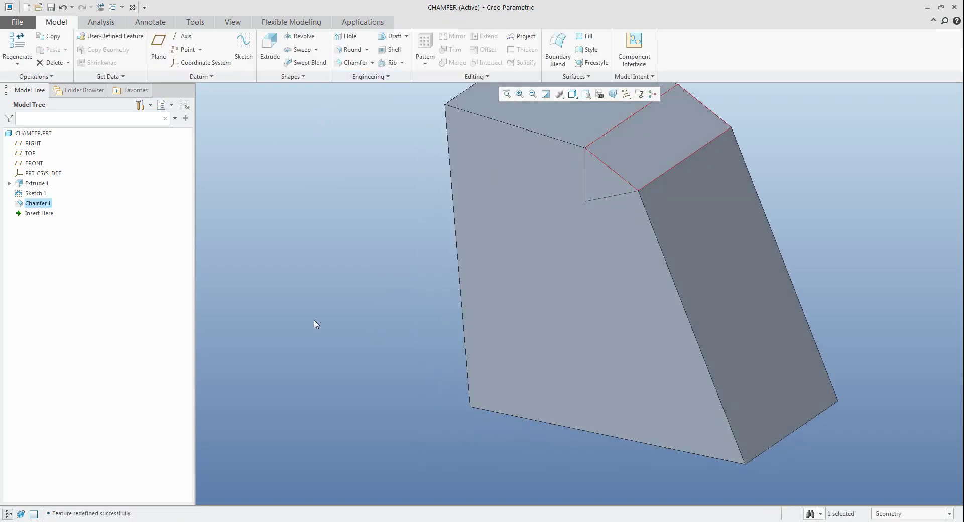